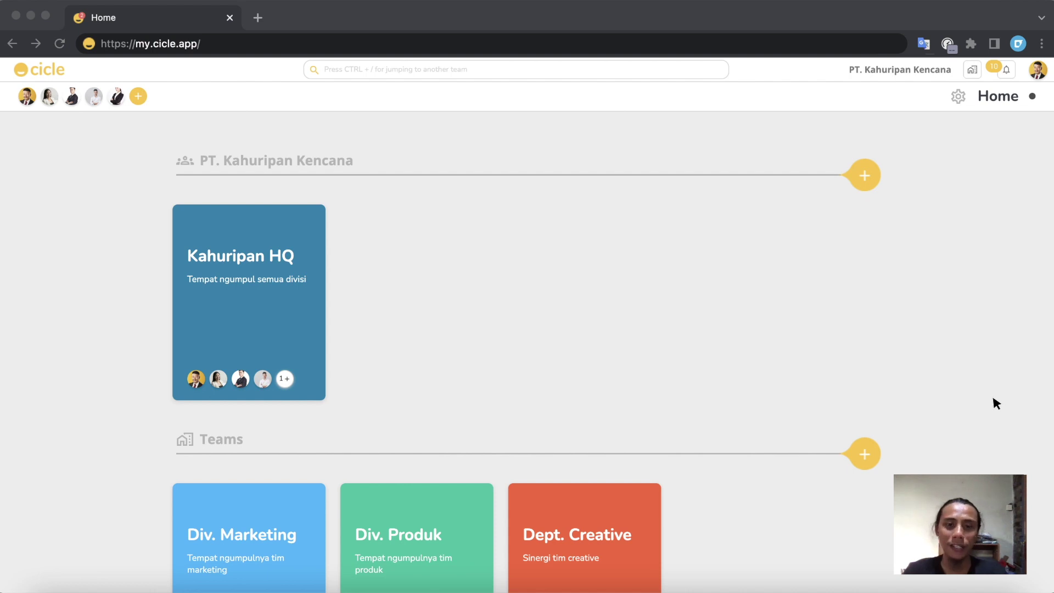
# Step: Open the Kanban board of the Sinergi Creative Design project
pyautogui.scroll(-5, 913, 301)
pyautogui.scroll(5, 913, 301)
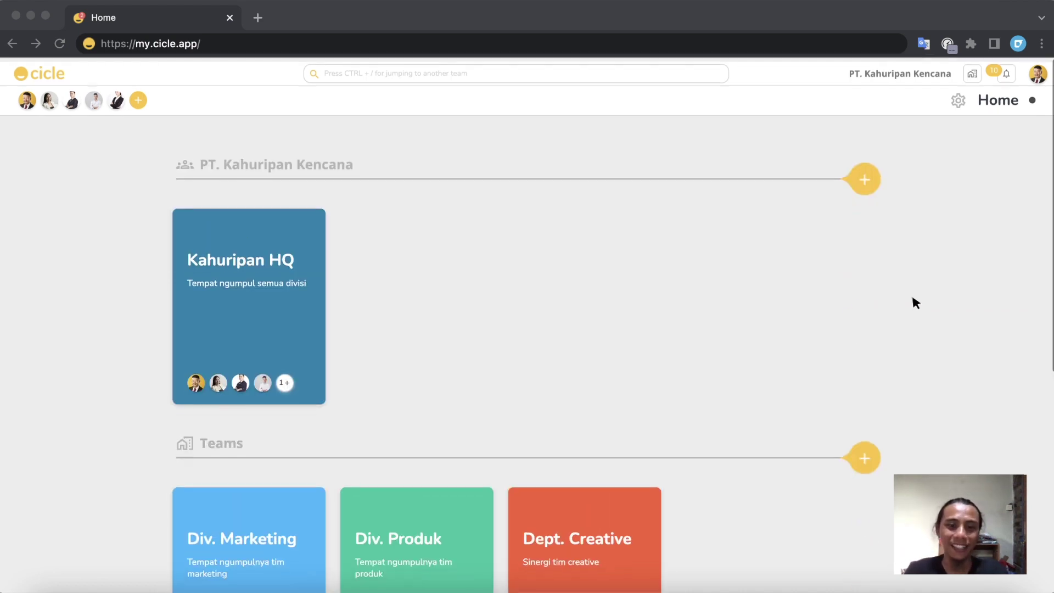
pyautogui.scroll(-1, 912, 298)
pyautogui.scroll(-6, 912, 298)
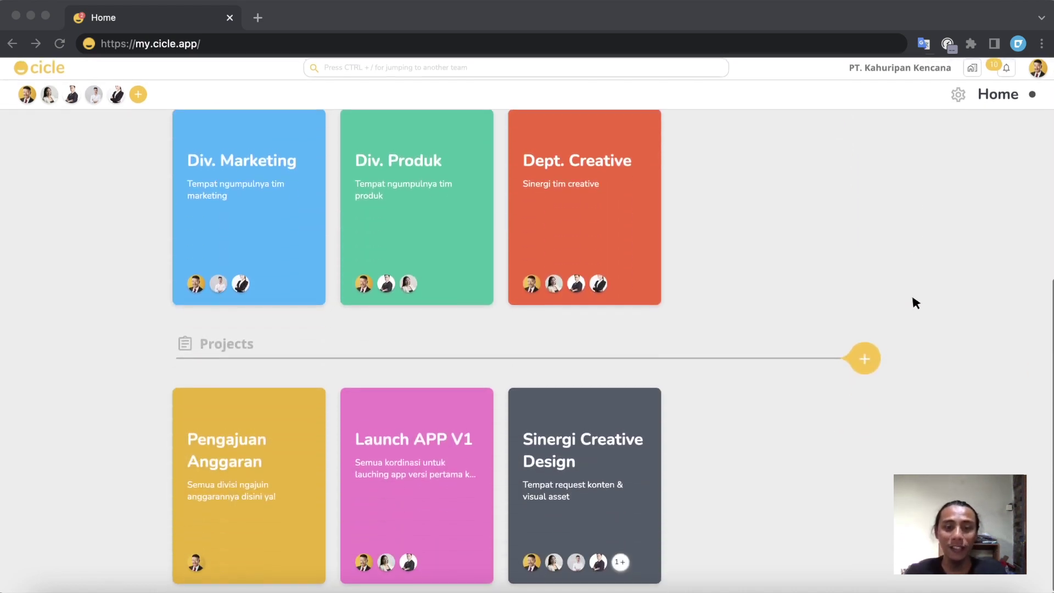
pyautogui.click(632, 465)
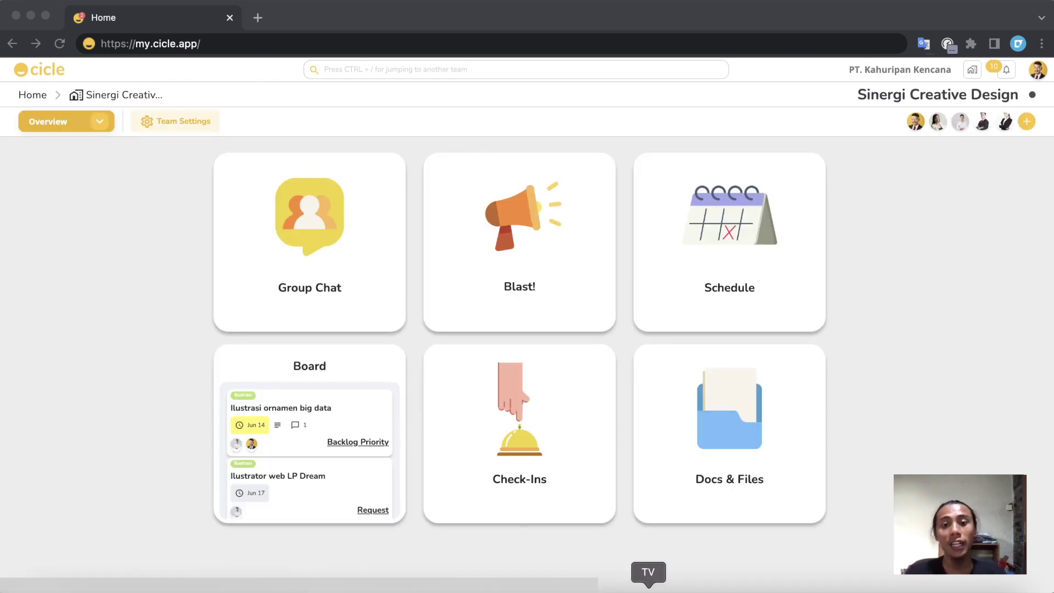
pyautogui.click(335, 464)
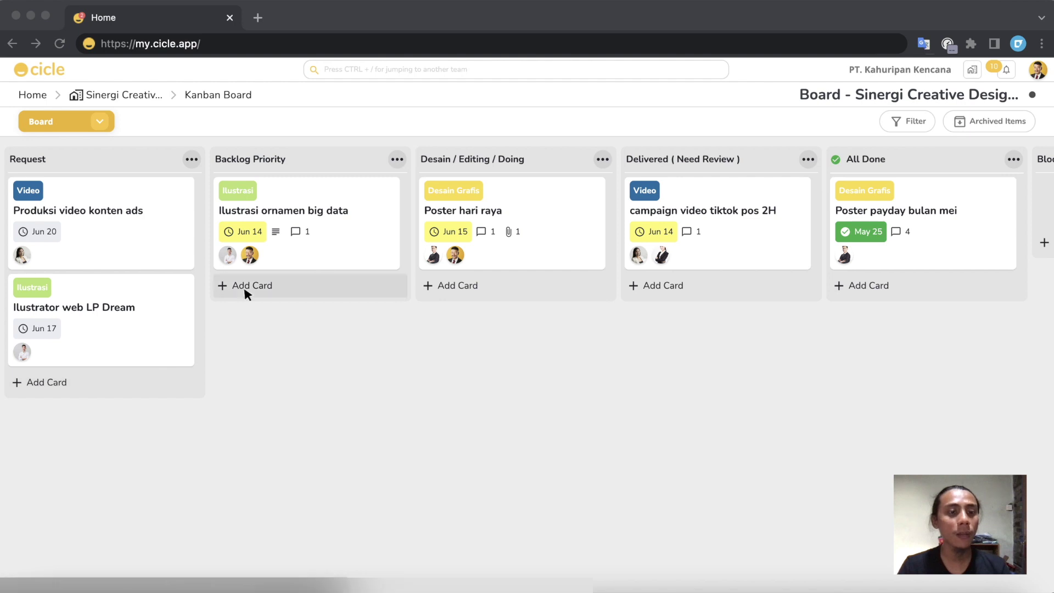
# Step: Add a card named "Video campaign ads hari buruh" to the Request list
pyautogui.click(141, 388)
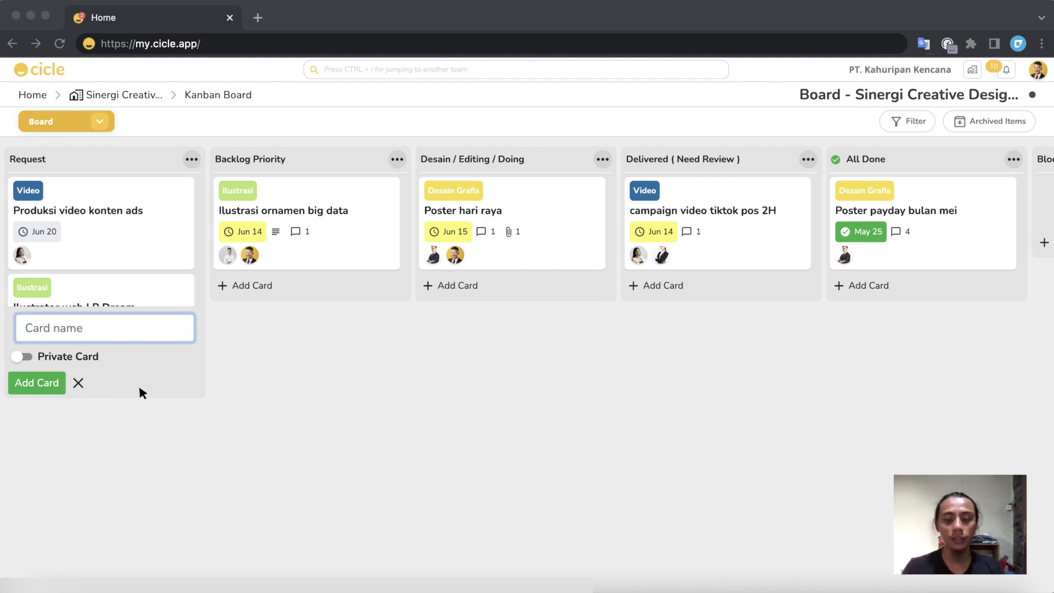
pyautogui.write('Video ')
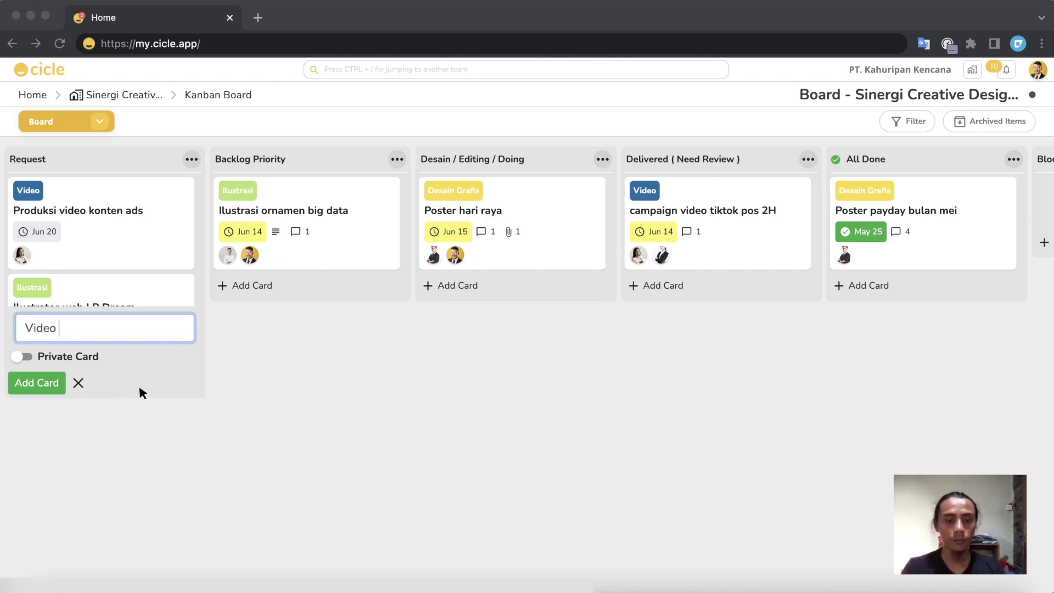
pyautogui.write('campa')
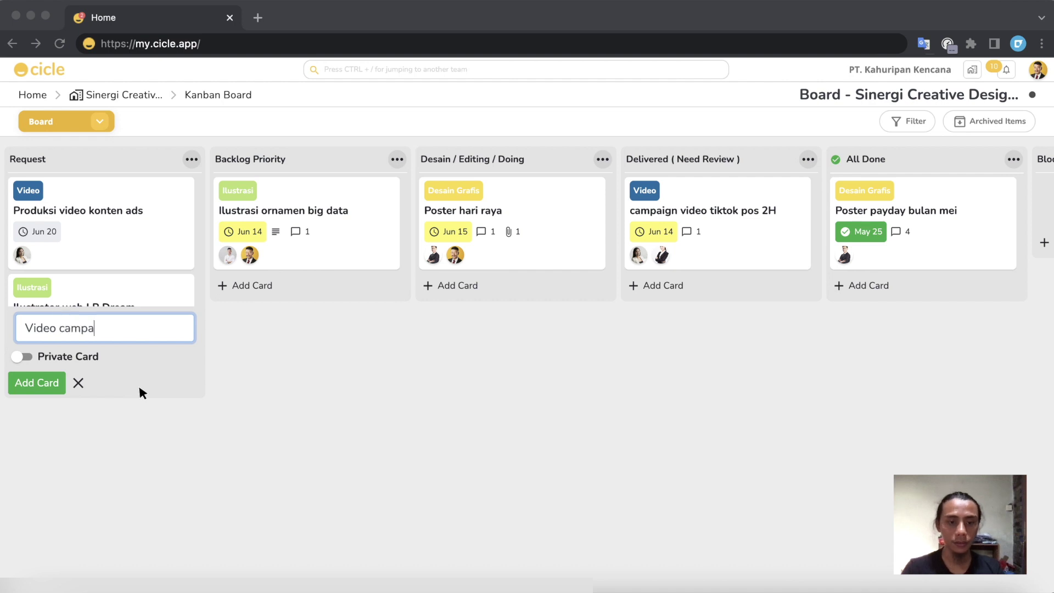
pyautogui.write('ign ads har')
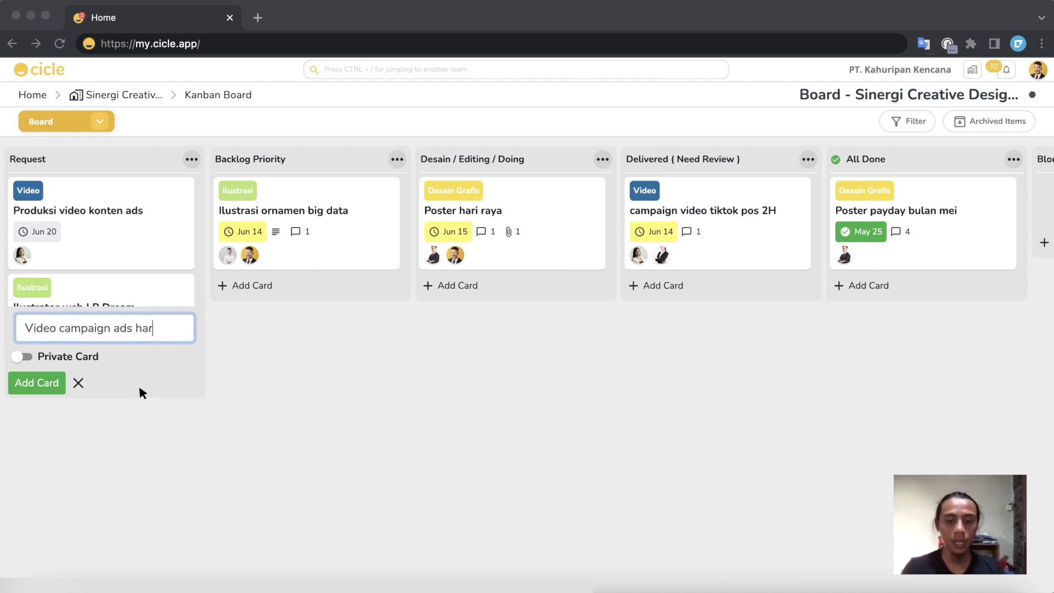
pyautogui.write('i buruh')
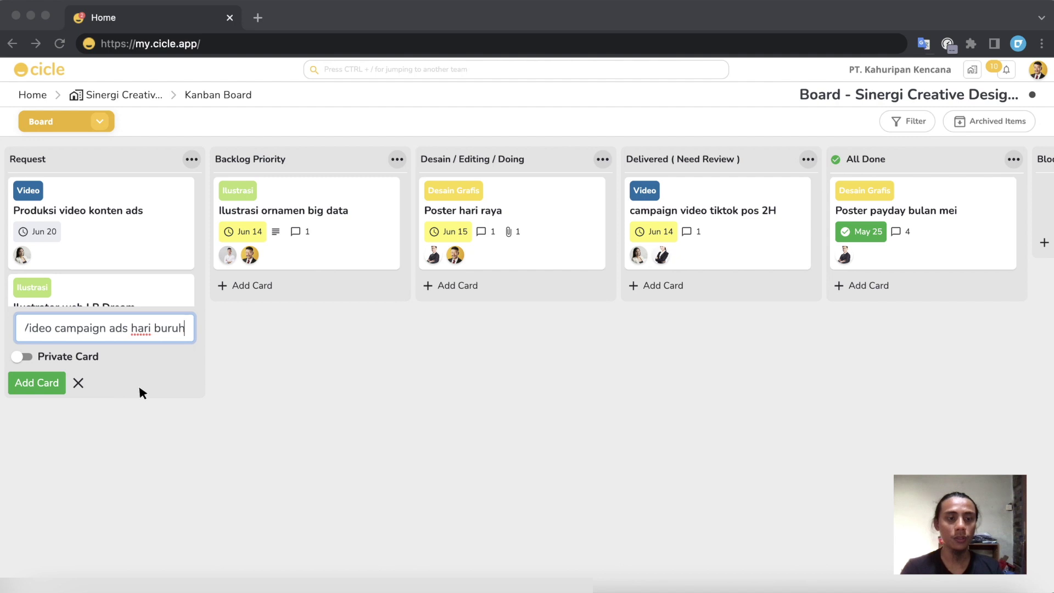
pyautogui.press('Return')
# Step: Open the "Video campaign ads hari buruh" card and create a new blue label named "Meta Ads"
pyautogui.click(112, 199)
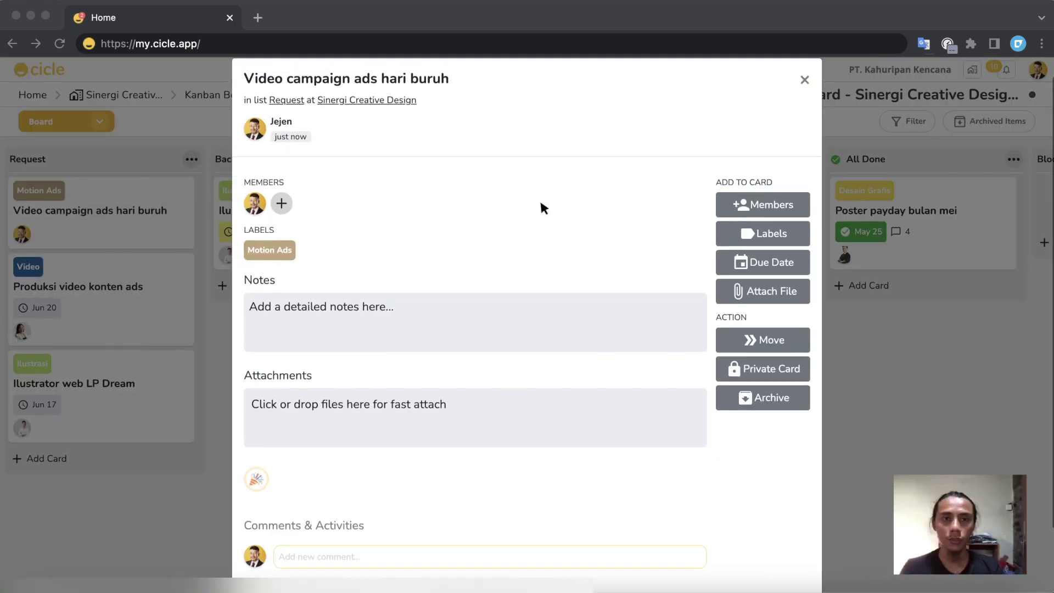
pyautogui.click(744, 234)
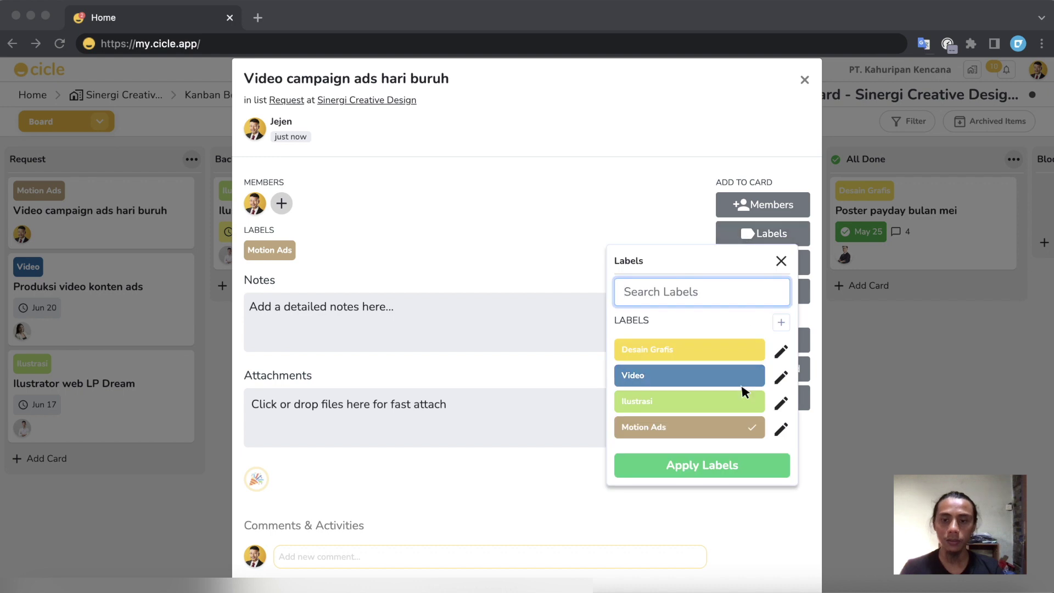
pyautogui.click(749, 426)
pyautogui.click(781, 323)
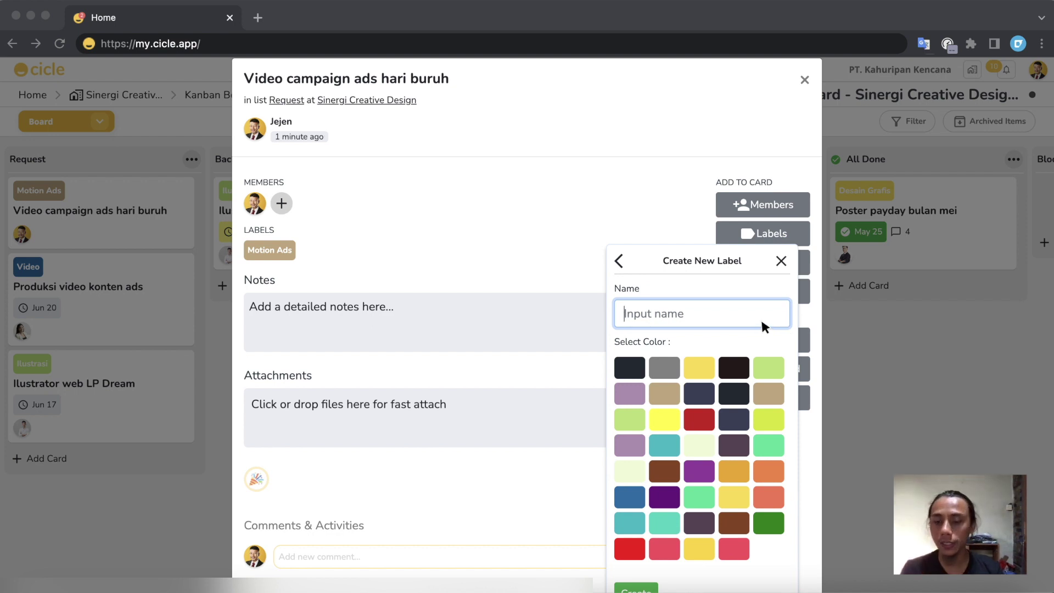
pyautogui.write('MEta')
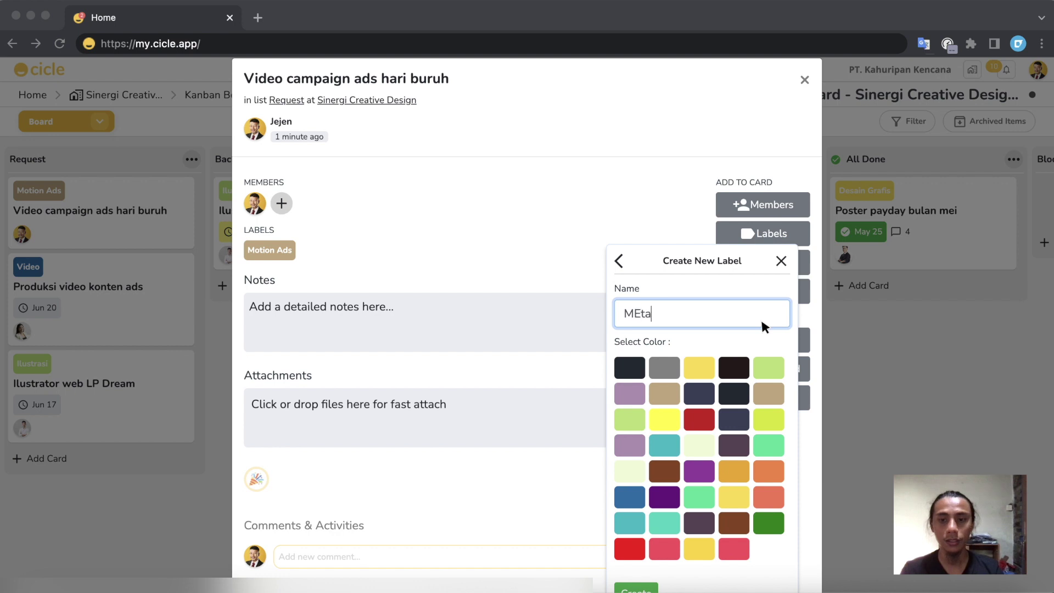
pyautogui.press('BackSpace')
pyautogui.press('BackSpace')
pyautogui.press('BackSpace')
pyautogui.write('eta ')
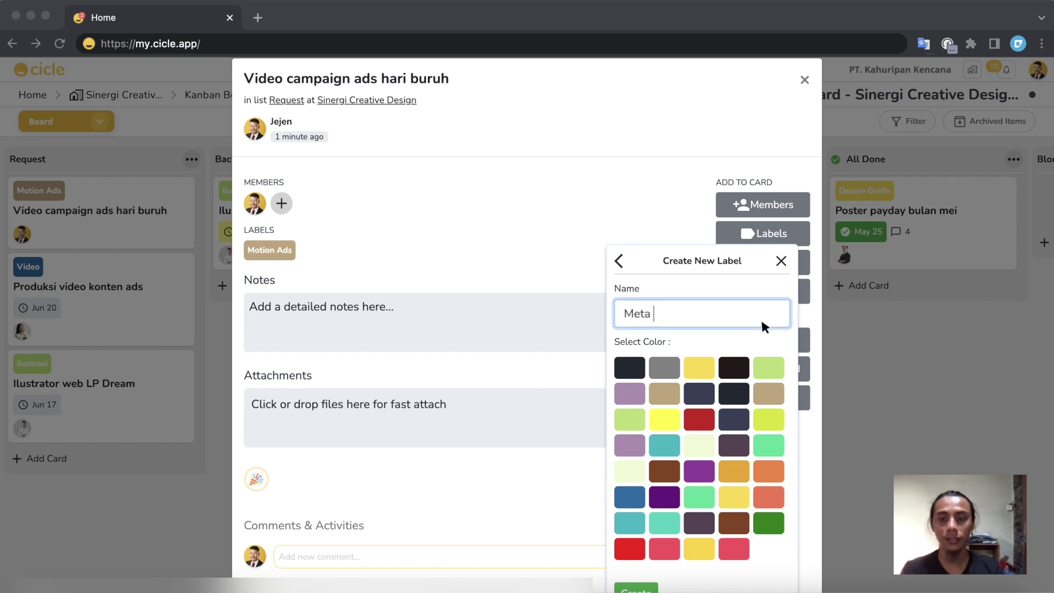
pyautogui.write('Ads')
pyautogui.scroll(-1, 768, 392)
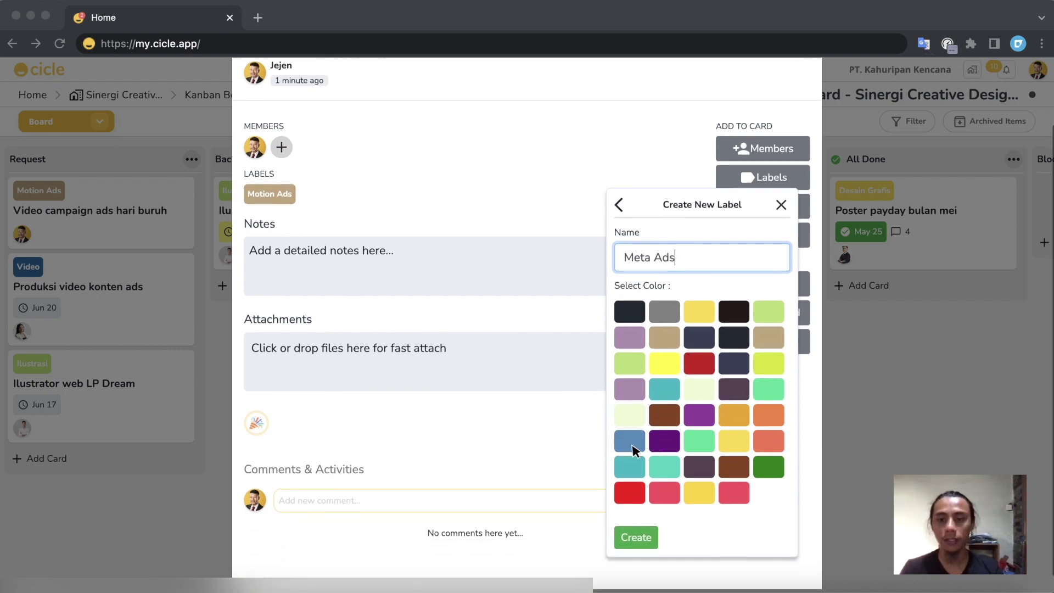
pyautogui.click(631, 442)
pyautogui.click(635, 539)
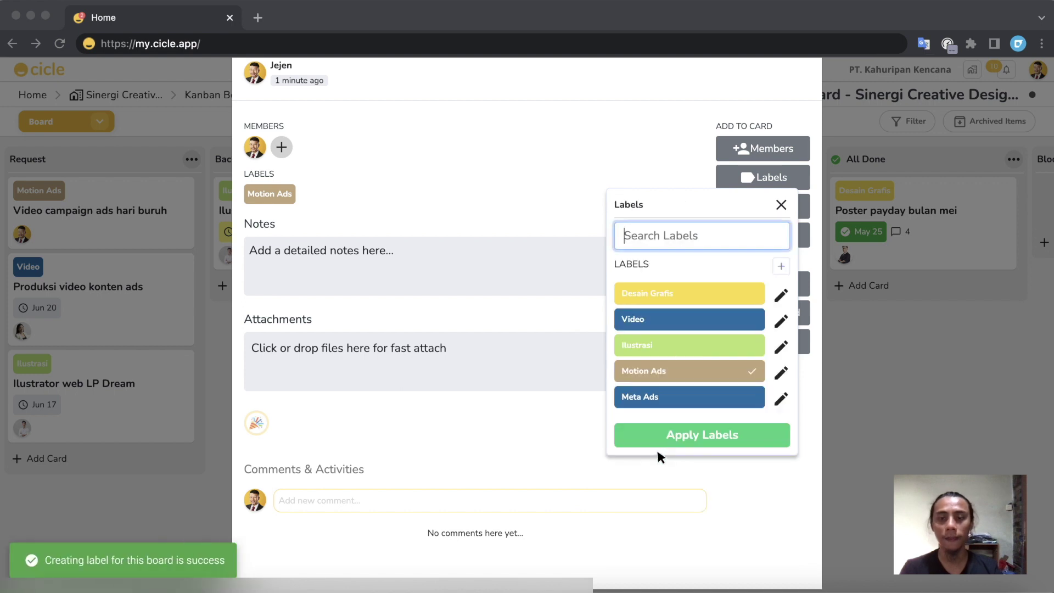
# Step: Apply the Meta Ads label to the card alongside Motion Ads and close the label list
pyautogui.click(676, 399)
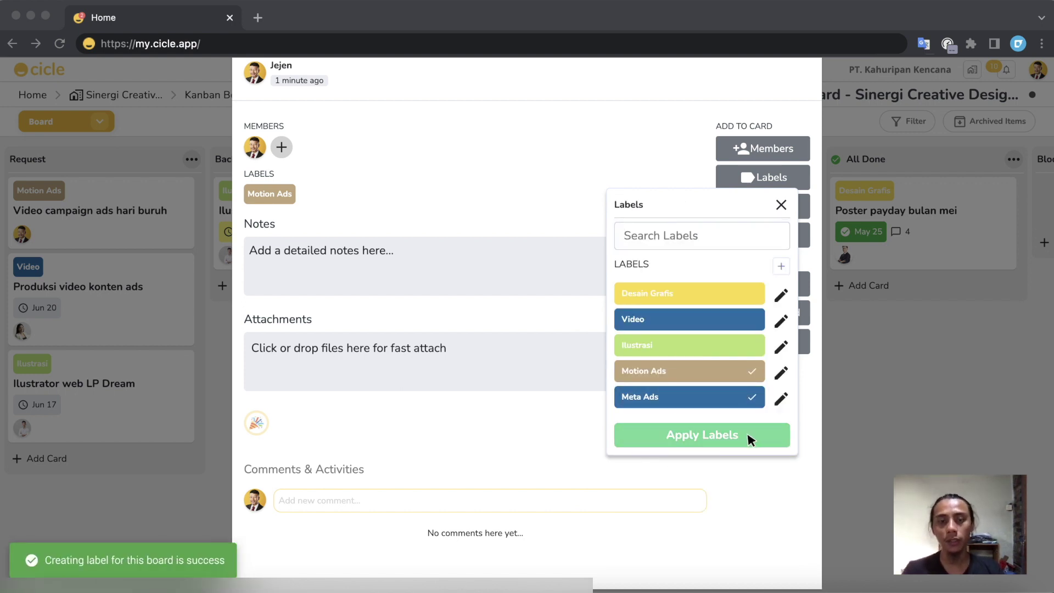
pyautogui.click(750, 436)
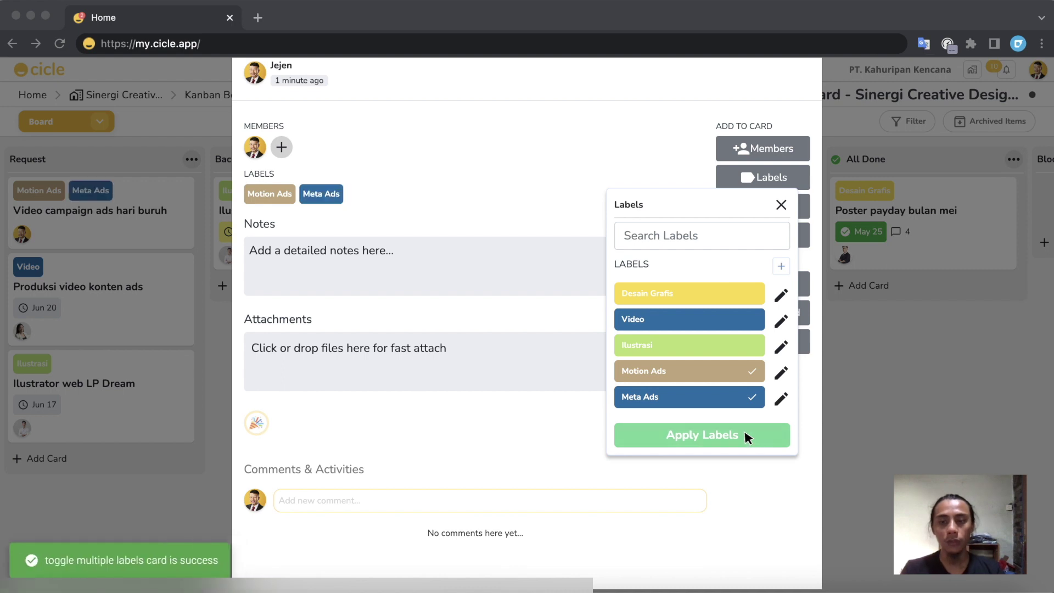
pyautogui.click(780, 207)
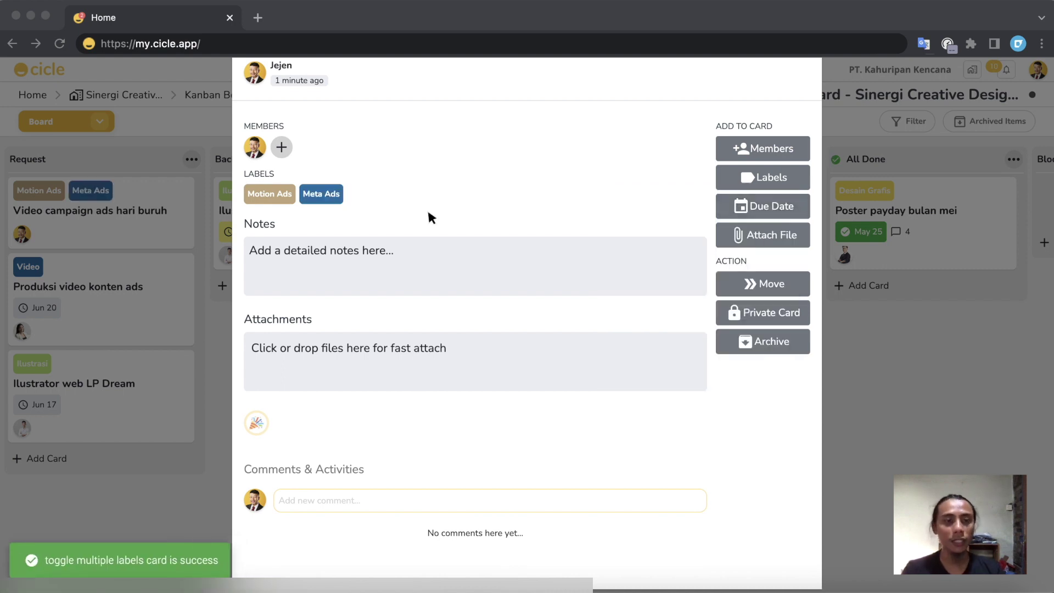
pyautogui.scroll(1, 406, 218)
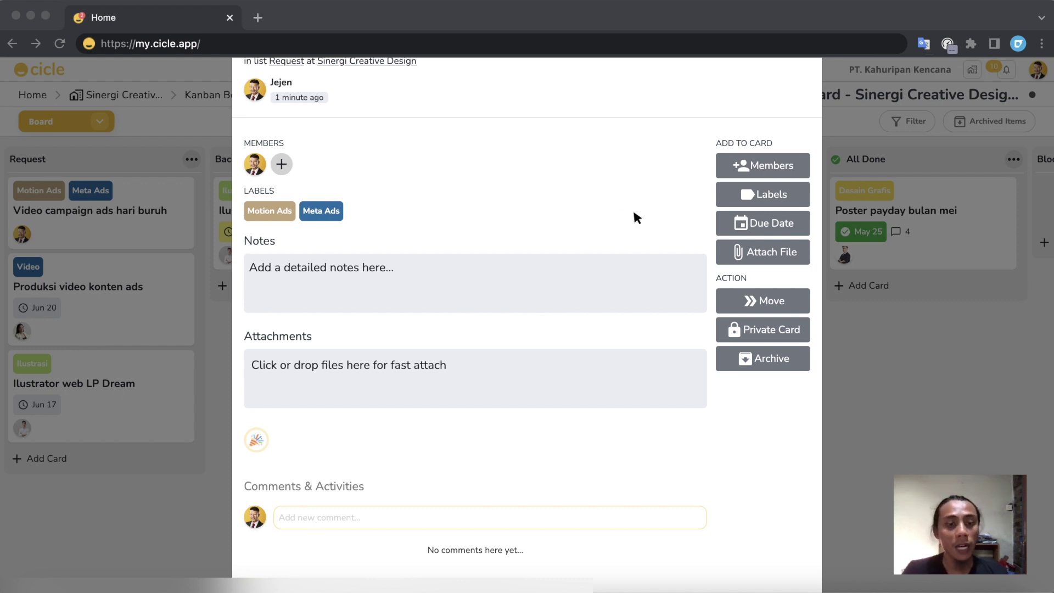
pyautogui.click(795, 195)
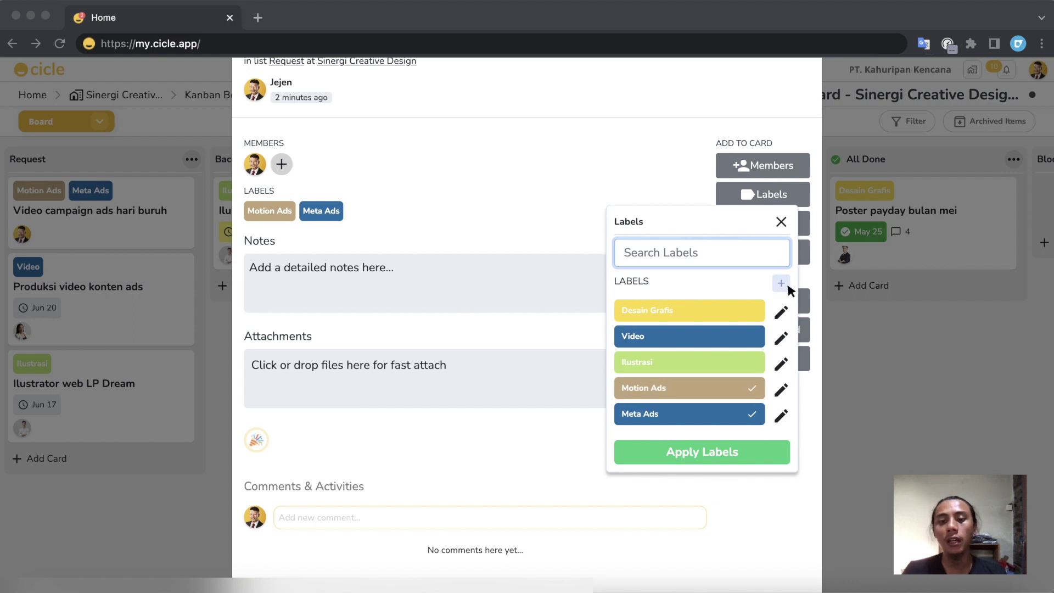
pyautogui.click(781, 222)
pyautogui.scroll(-3, 627, 205)
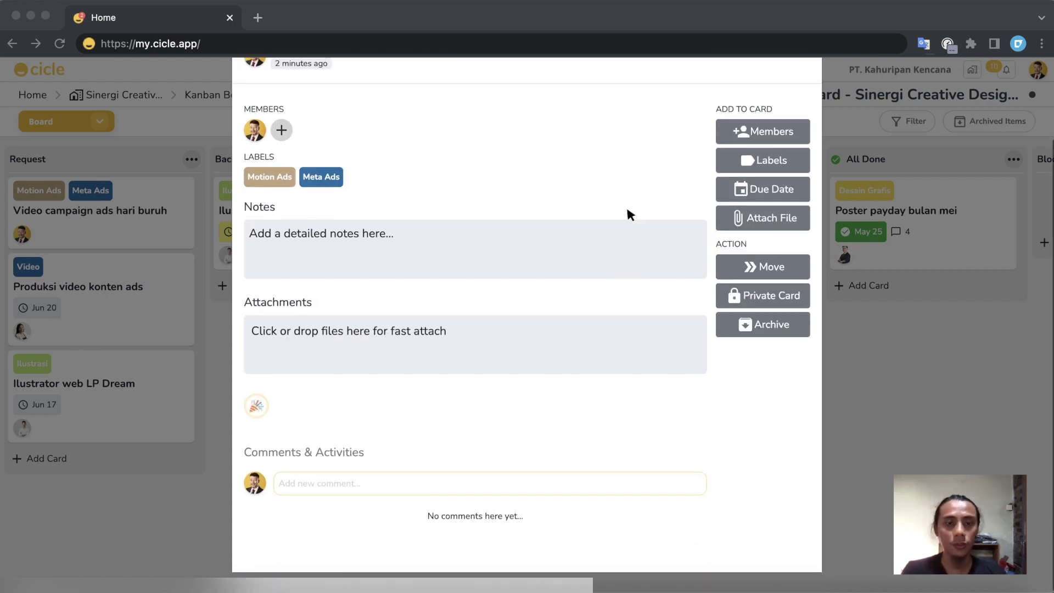
# Step: Start the card's notes with the line "Bikin video ads dengan tema hari buruh"
pyautogui.scroll(1, 604, 242)
pyautogui.click(568, 274)
pyautogui.scroll(1, 544, 318)
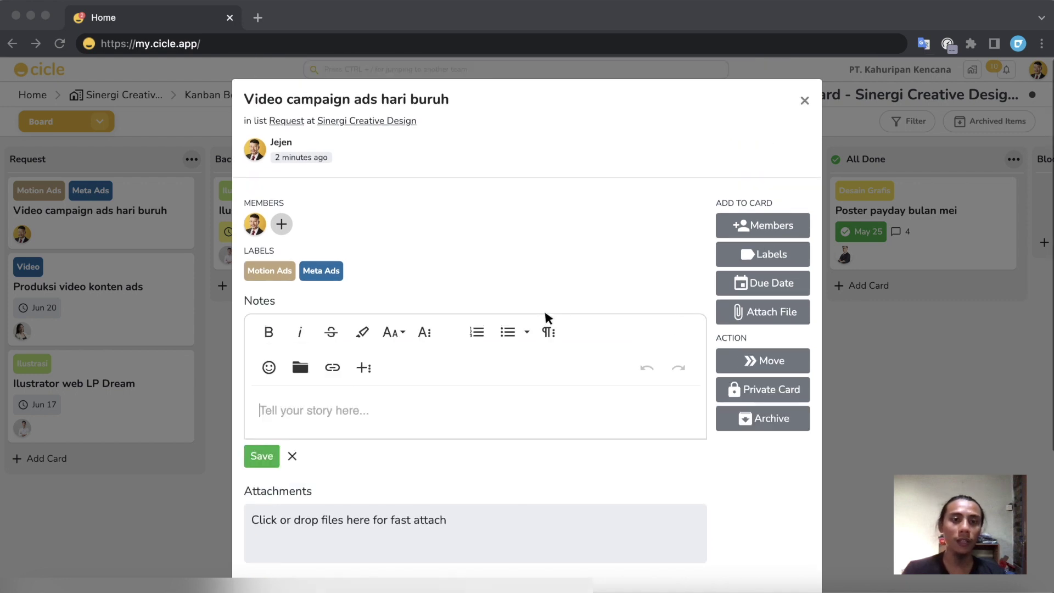
pyautogui.scroll(-3, 571, 238)
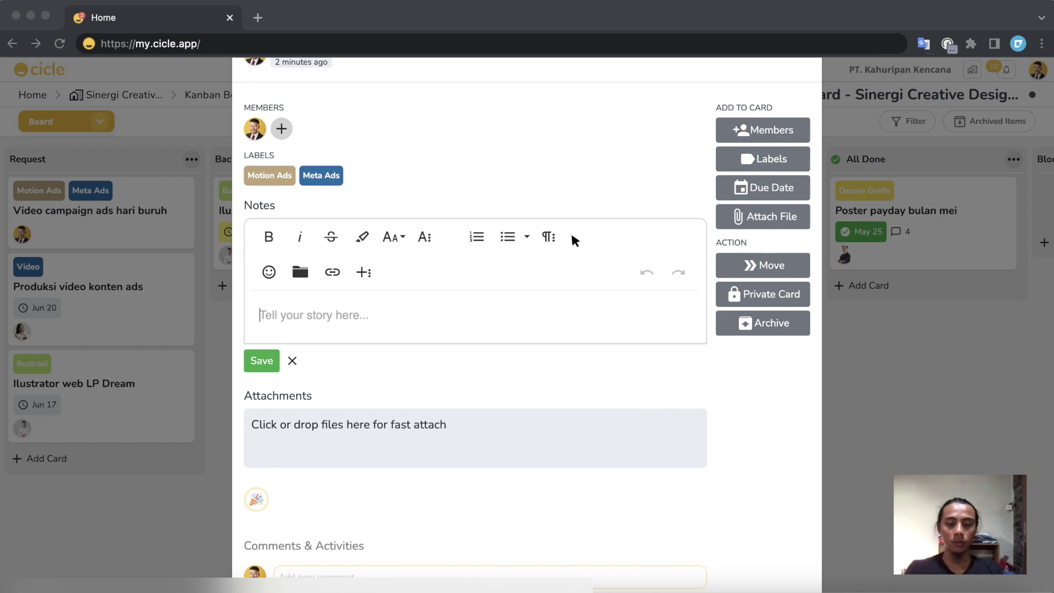
pyautogui.write('Bikin video')
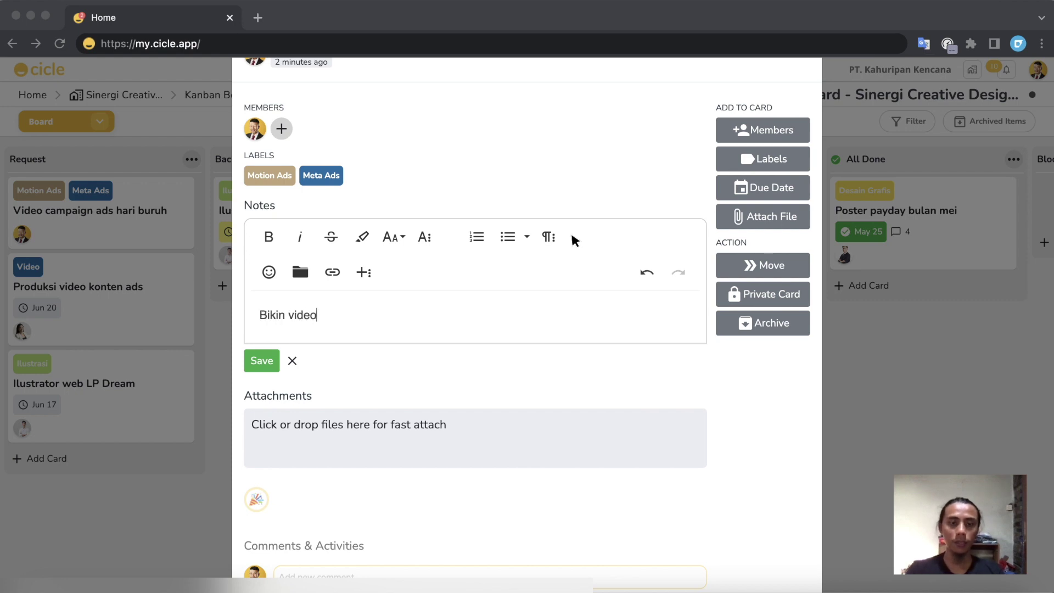
pyautogui.write(' ads ')
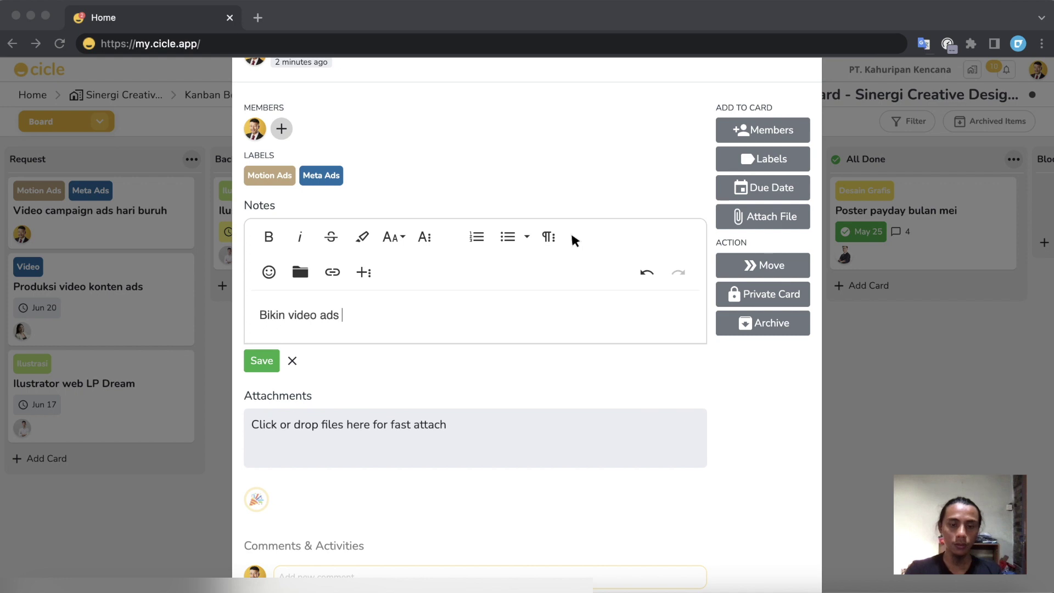
pyautogui.write('dengan tema')
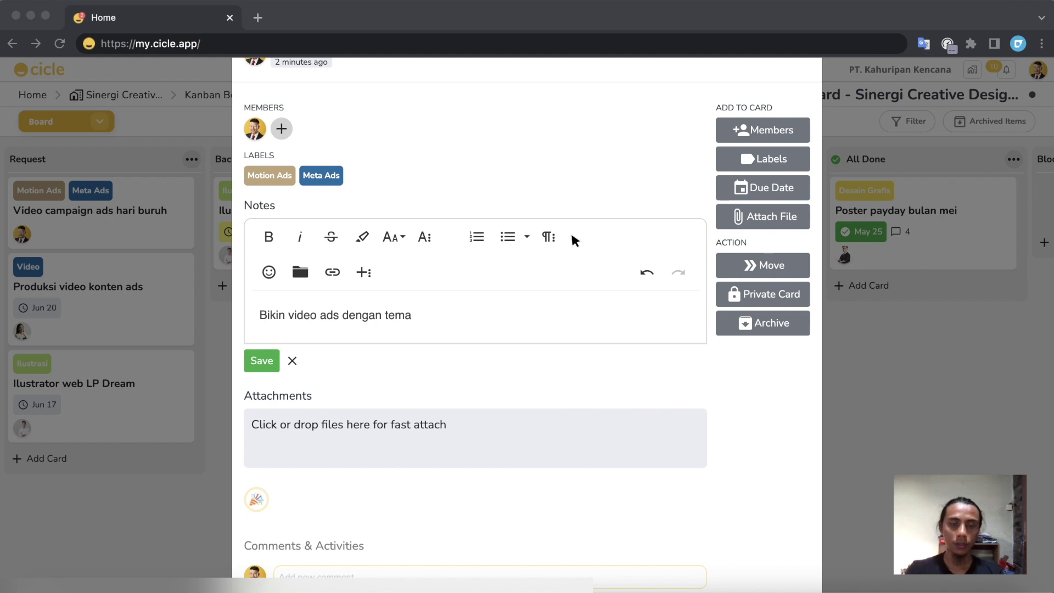
pyautogui.write('hari buruh')
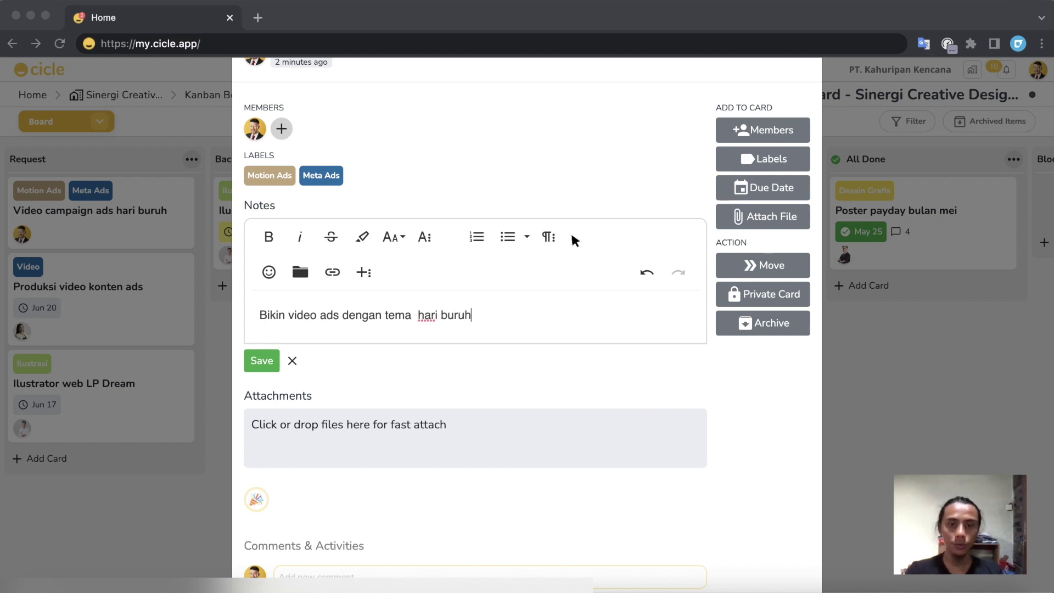
# Step: Add a second line to the card's notes reading "Sertakan juga call to action di menit akhir"
pyautogui.press('Return')
pyautogui.write('Se')
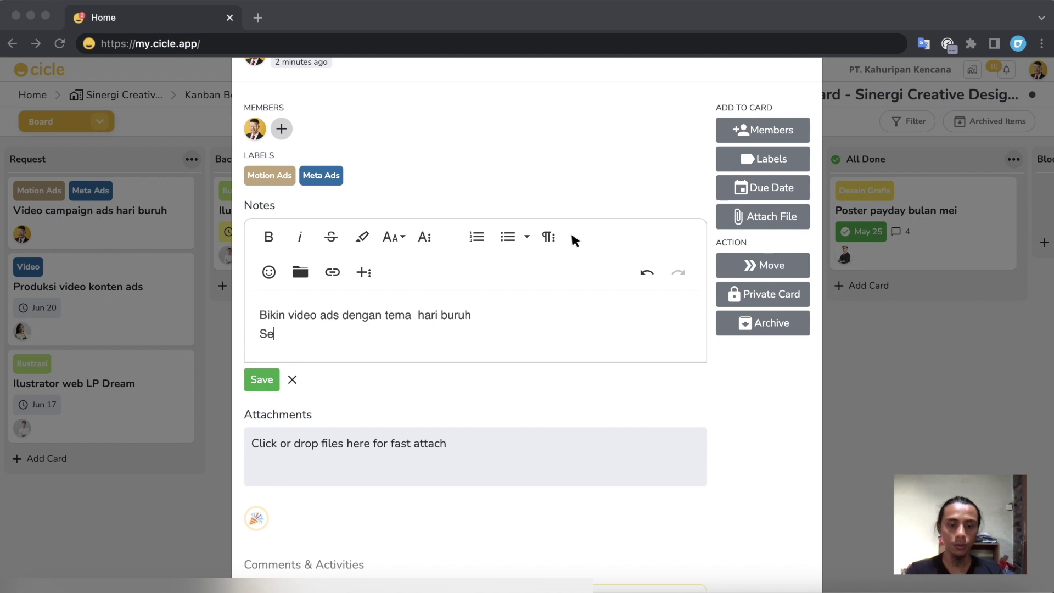
pyautogui.write('rtakan juga ')
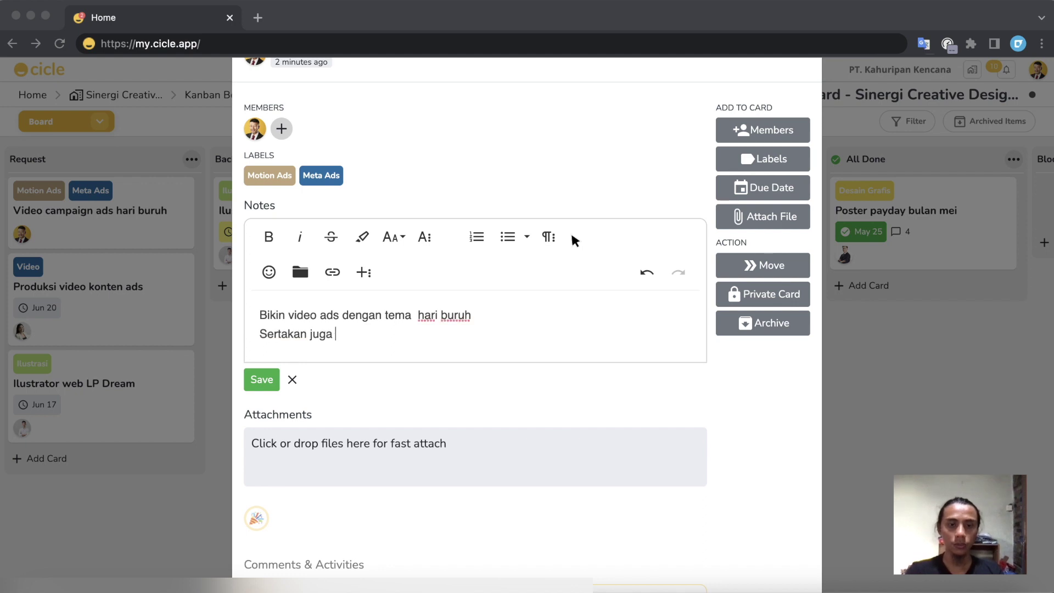
pyautogui.write('call to action')
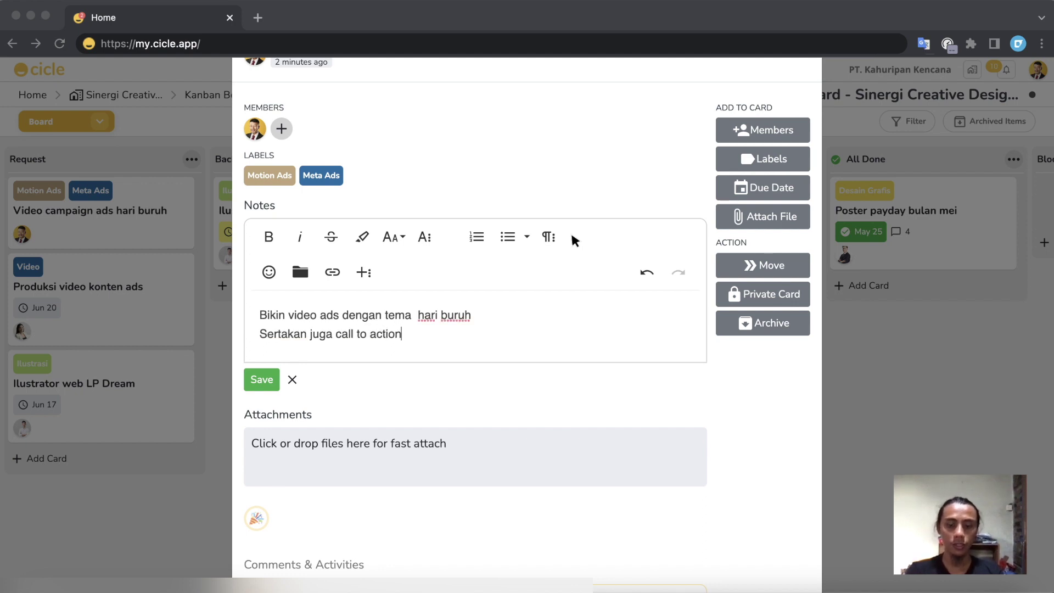
pyautogui.write(' untuk grab')
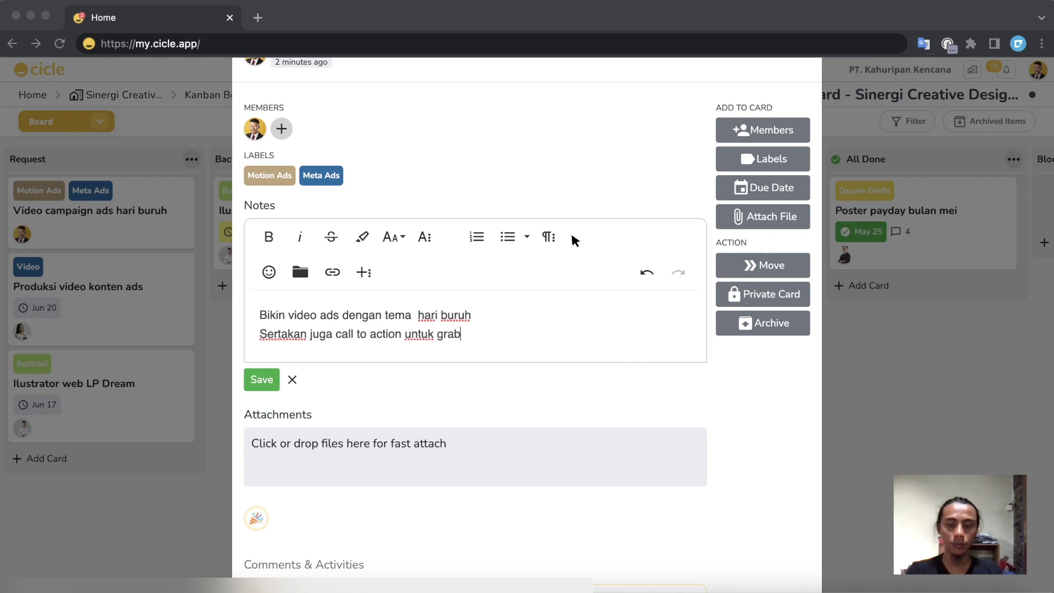
pyautogui.write('ing anta')
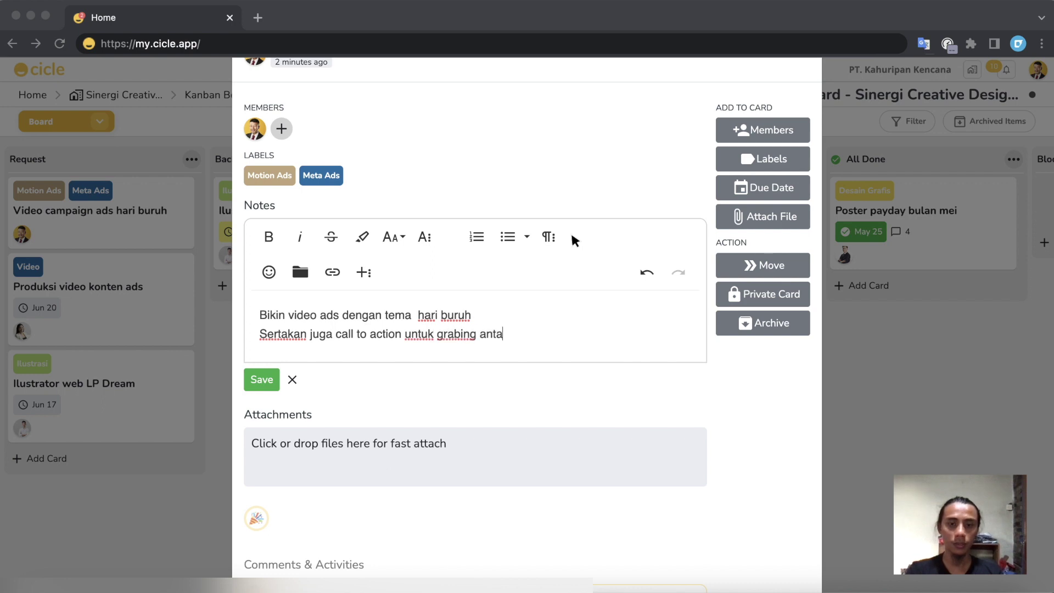
pyautogui.press('BackSpace')
pyautogui.press('BackSpace')
pyautogui.press('BackSpace')
pyautogui.press('BackSpace')
pyautogui.press('BackSpace')
pyautogui.press('BackSpace')
pyautogui.press('BackSpace')
pyautogui.press('BackSpace')
pyautogui.press('BackSpace')
pyautogui.press('BackSpace')
pyautogui.press('BackSpace')
pyautogui.press('BackSpace')
pyautogui.press('BackSpace')
pyautogui.press('BackSpace')
pyautogui.press('BackSpace')
pyautogui.press('BackSpace')
pyautogui.press('BackSpace')
pyautogui.press('BackSpace')
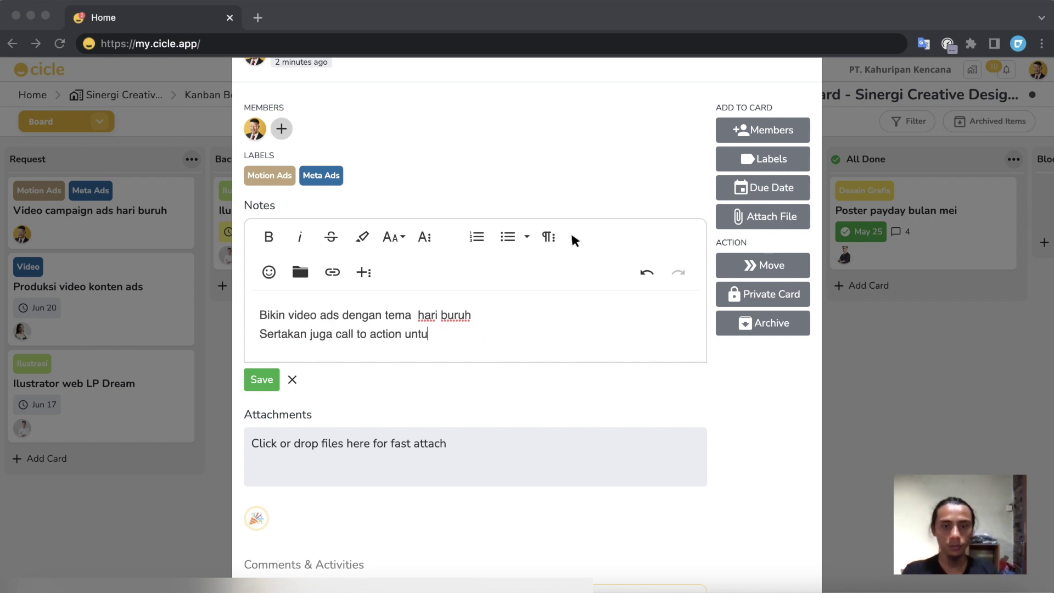
pyautogui.write('di menit akhir')
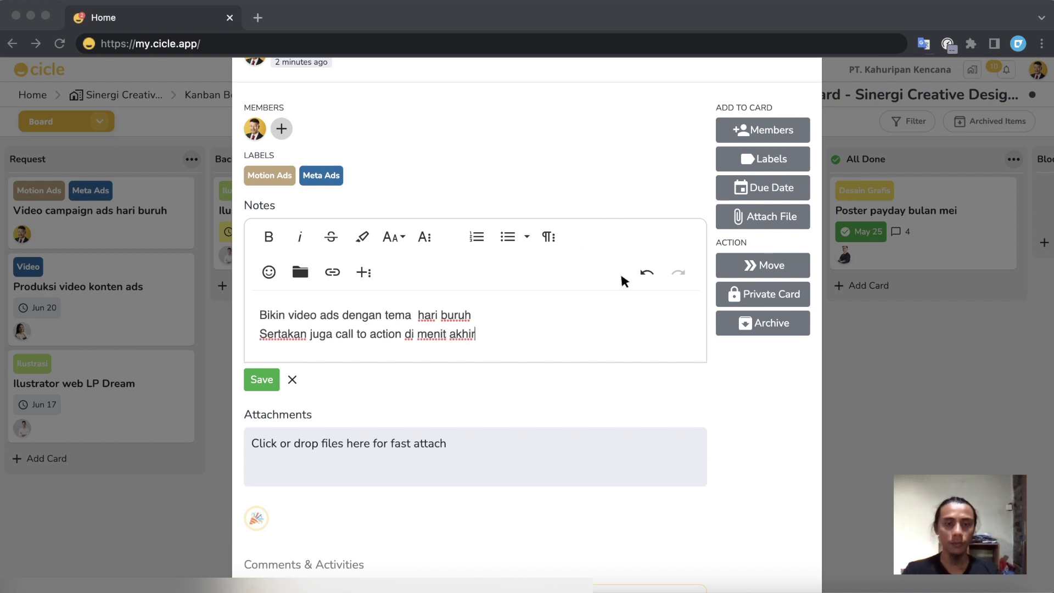
# Step: Insert a blank line between the two sentences of the card's notes and save the notes
pyautogui.scroll(1, 554, 322)
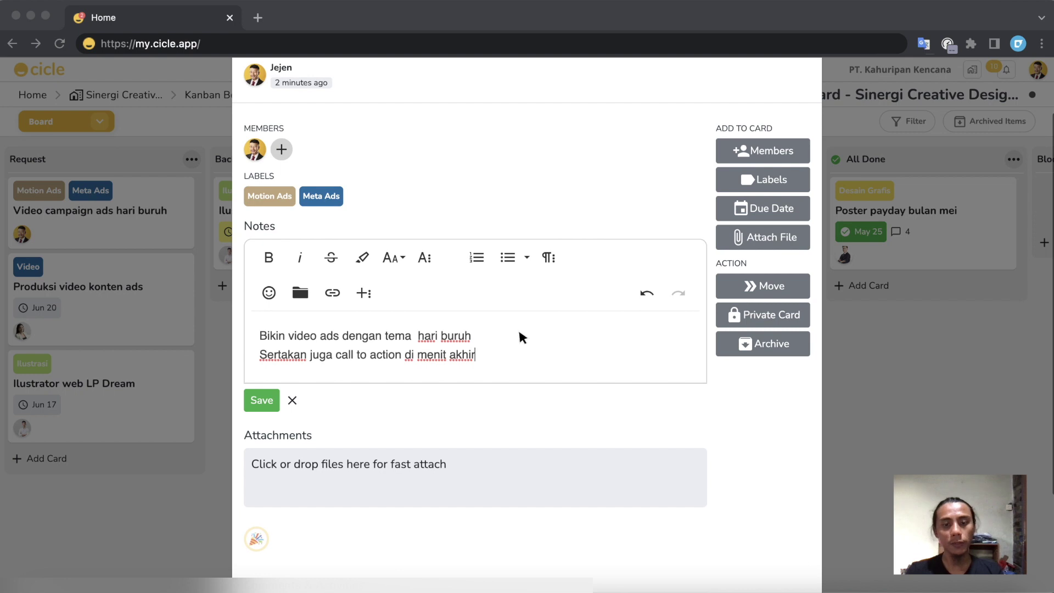
pyautogui.click(501, 331)
pyautogui.press('Return')
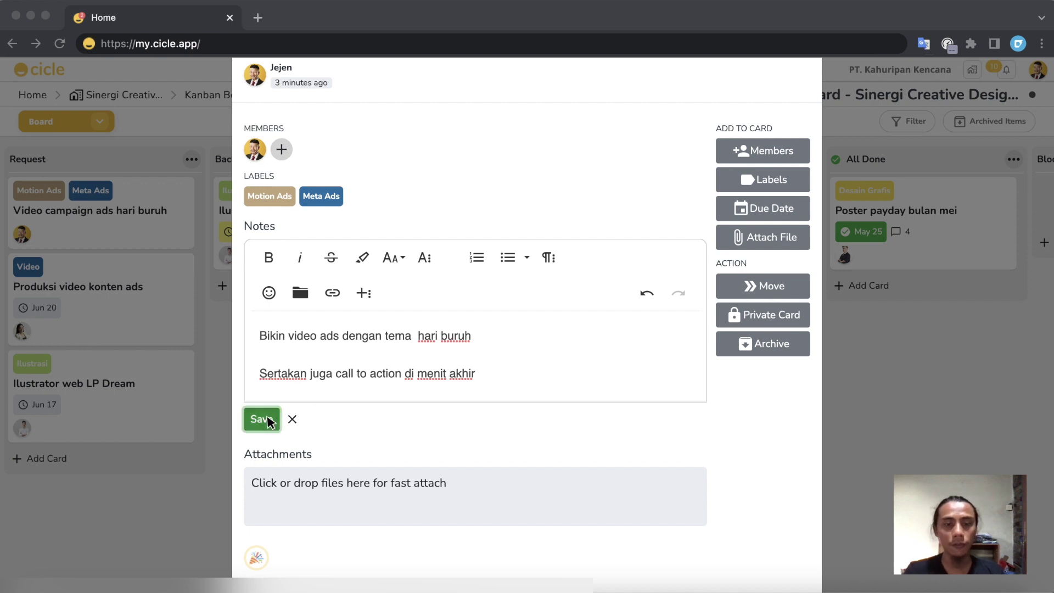
pyautogui.click(270, 419)
# Step: Set the card's due date to 2023/06/20 at 08:00 PM and save it
pyautogui.scroll(2, 631, 329)
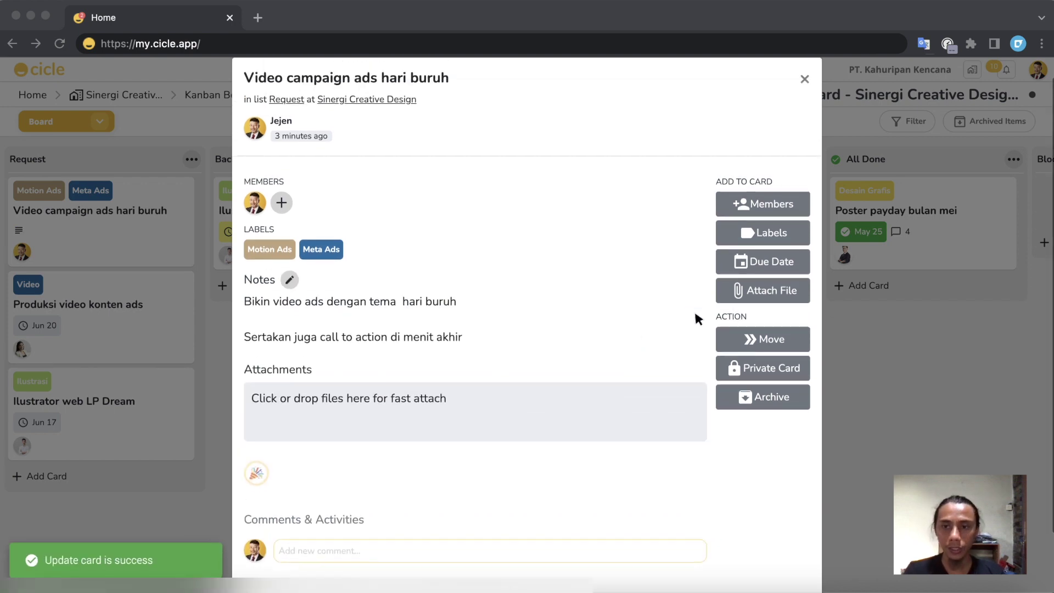
pyautogui.click(724, 273)
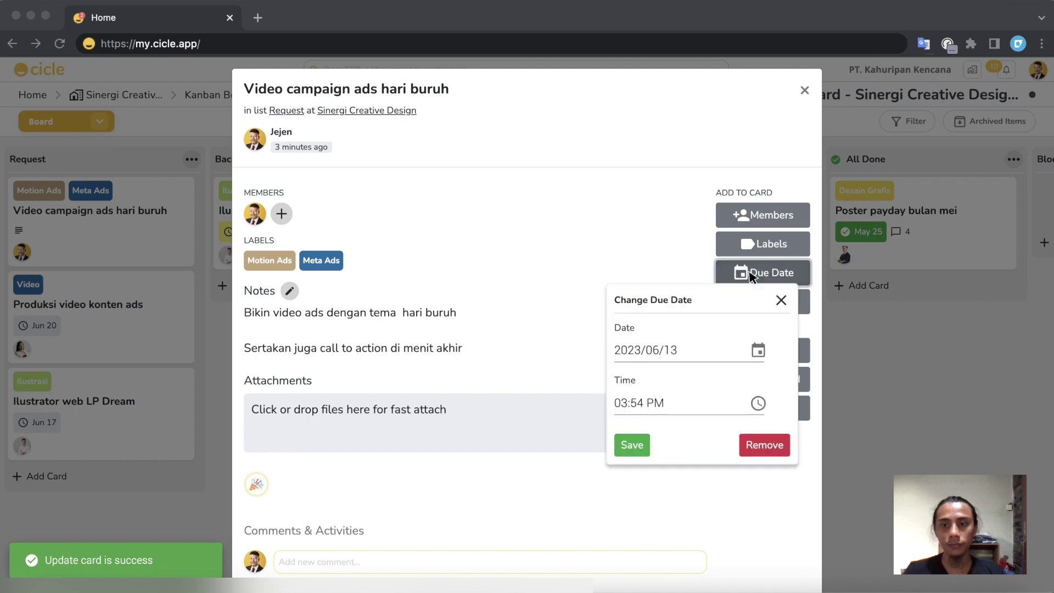
pyautogui.click(758, 350)
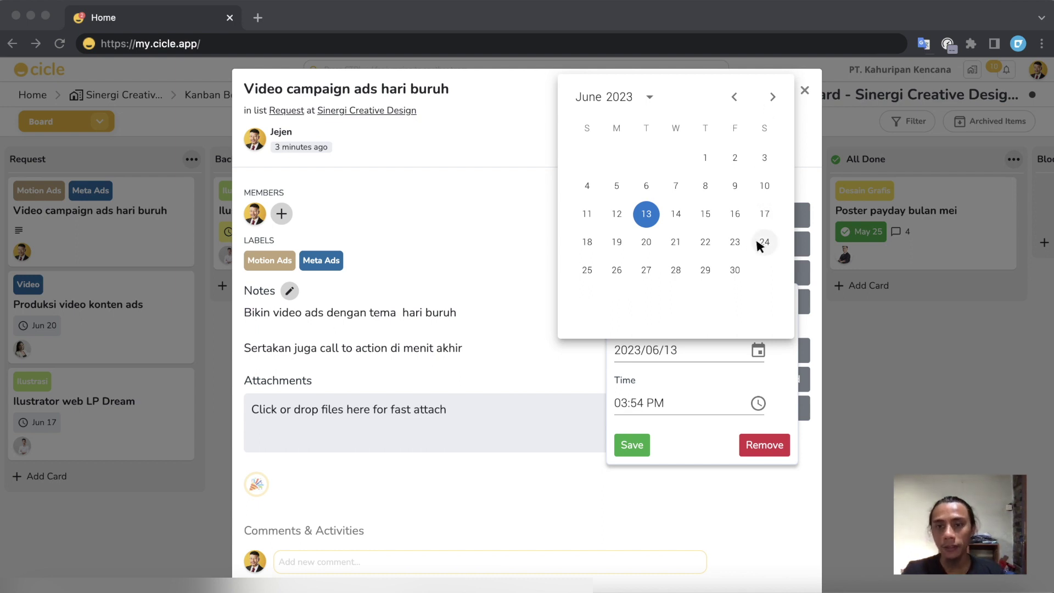
pyautogui.click(646, 242)
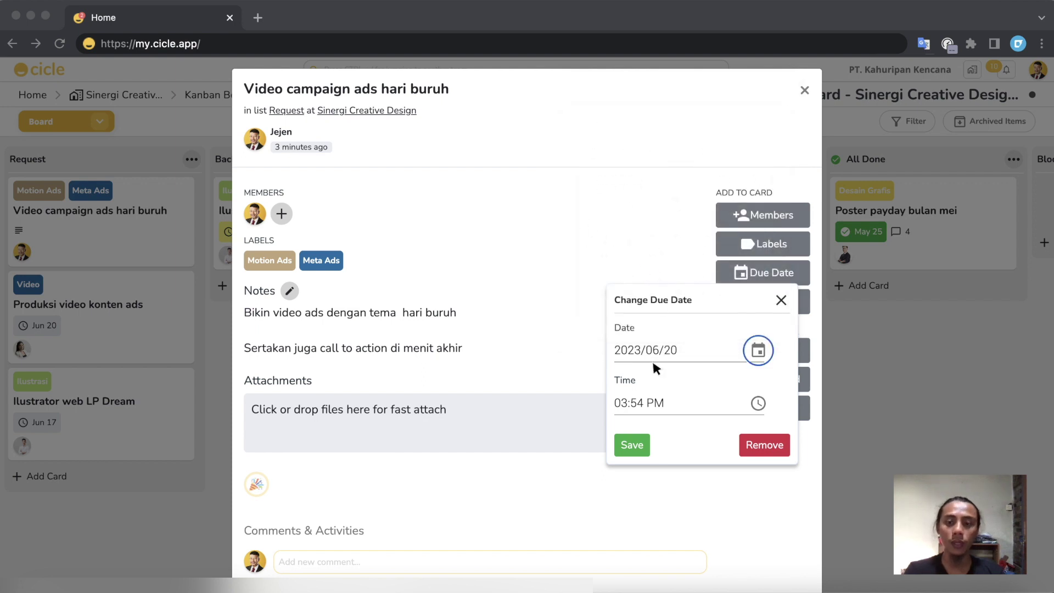
pyautogui.click(757, 403)
pyautogui.moveTo(743, 299); pyautogui.dragTo(617, 329)
pyautogui.moveTo(631, 242); pyautogui.dragTo(674, 231)
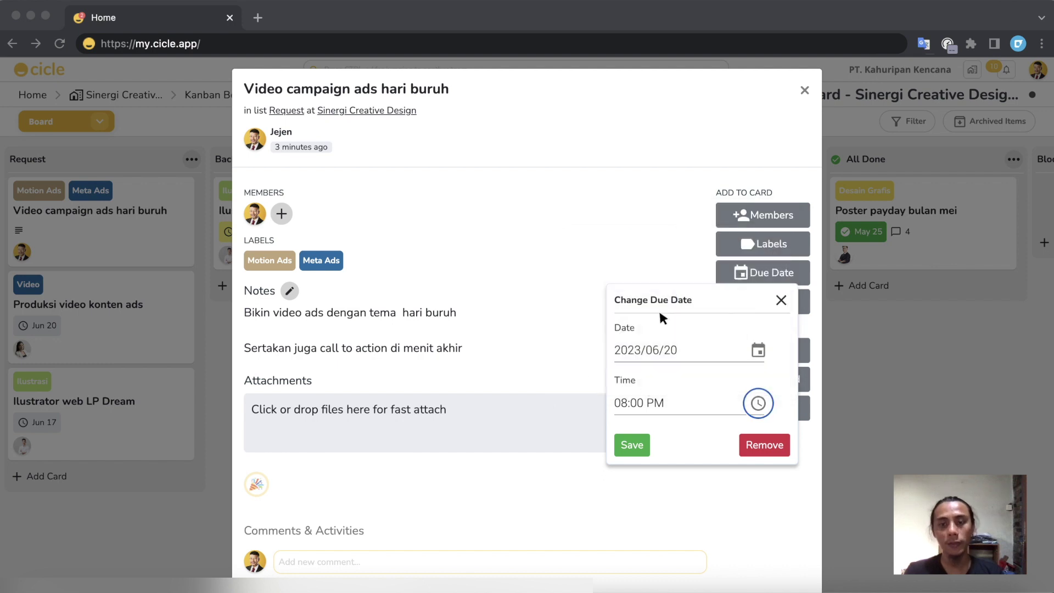
pyautogui.click(626, 447)
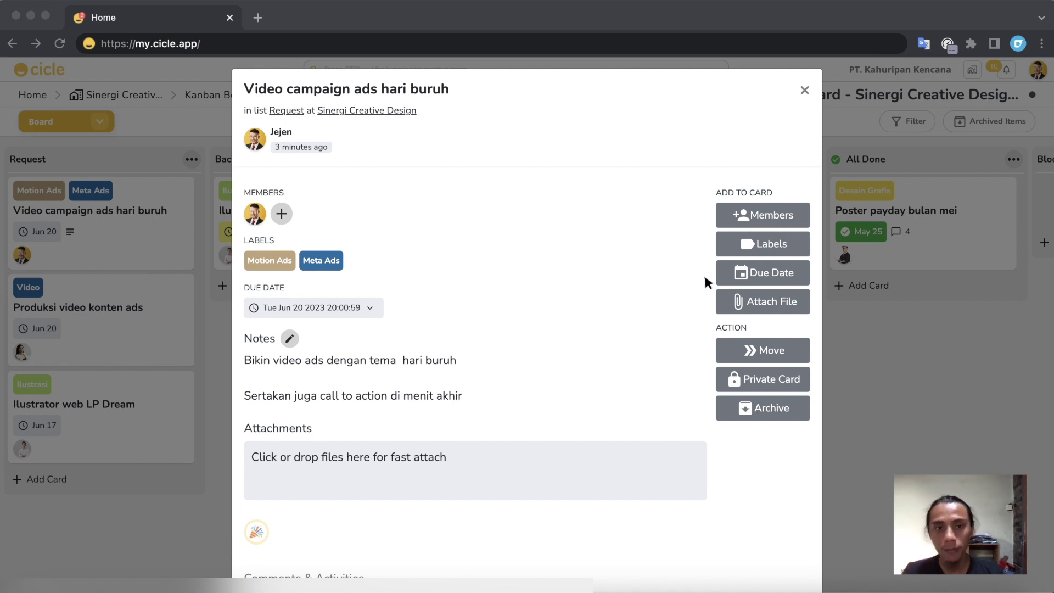
pyautogui.scroll(-3, 549, 332)
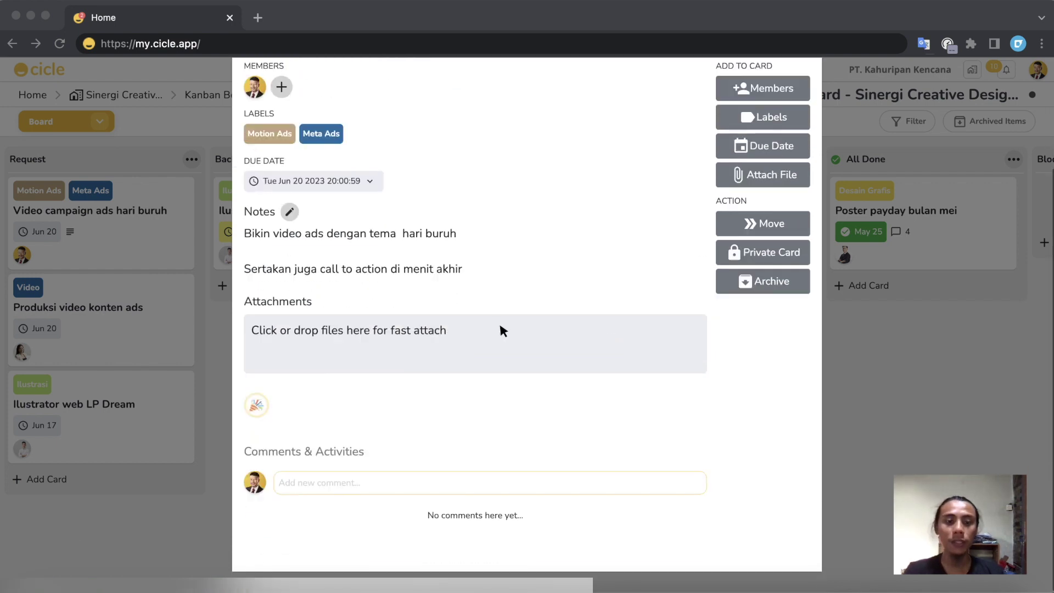
pyautogui.click(371, 346)
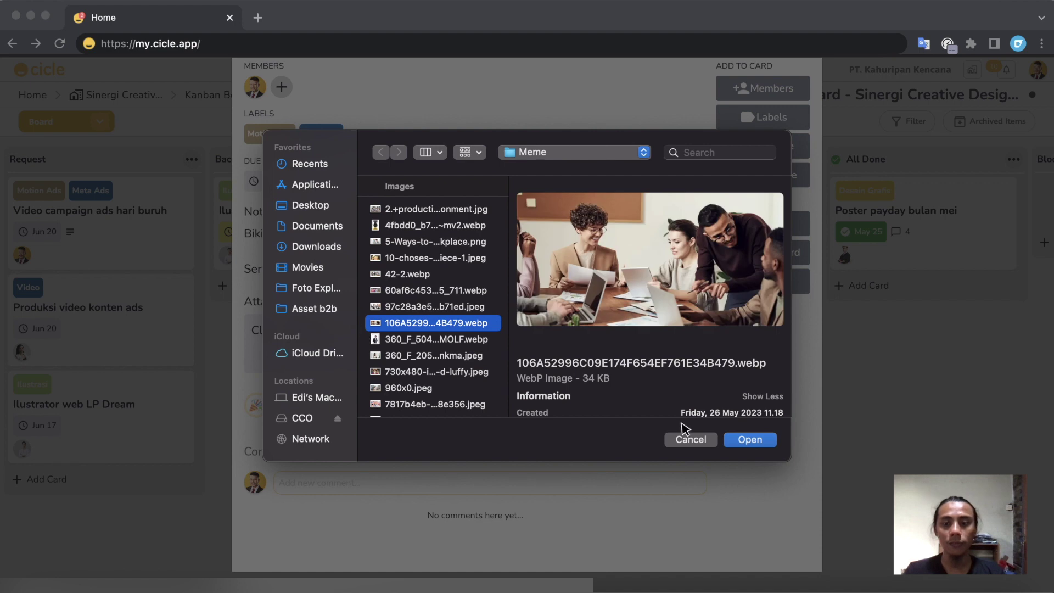
pyautogui.click(691, 440)
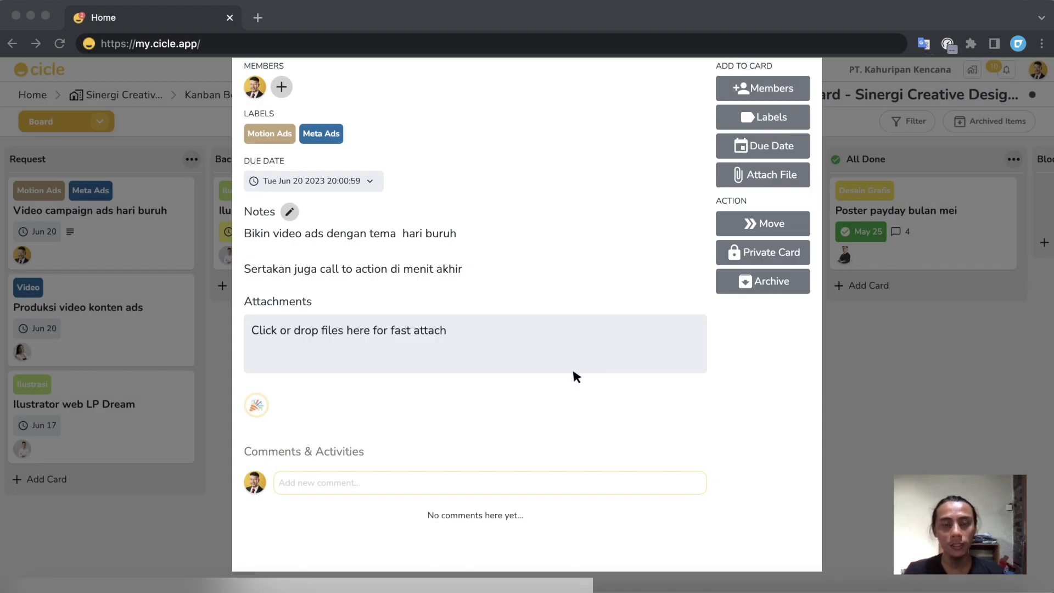
# Step: Assign the third and fourth people in the team member list to the card, apply the selection and close the list
pyautogui.scroll(2, 519, 299)
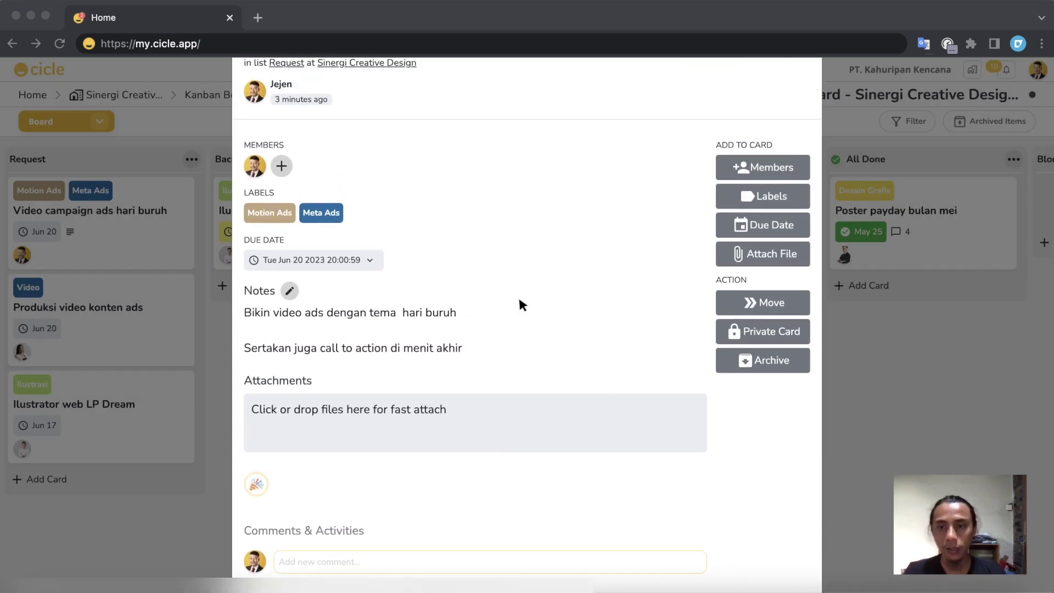
pyautogui.scroll(2, 518, 295)
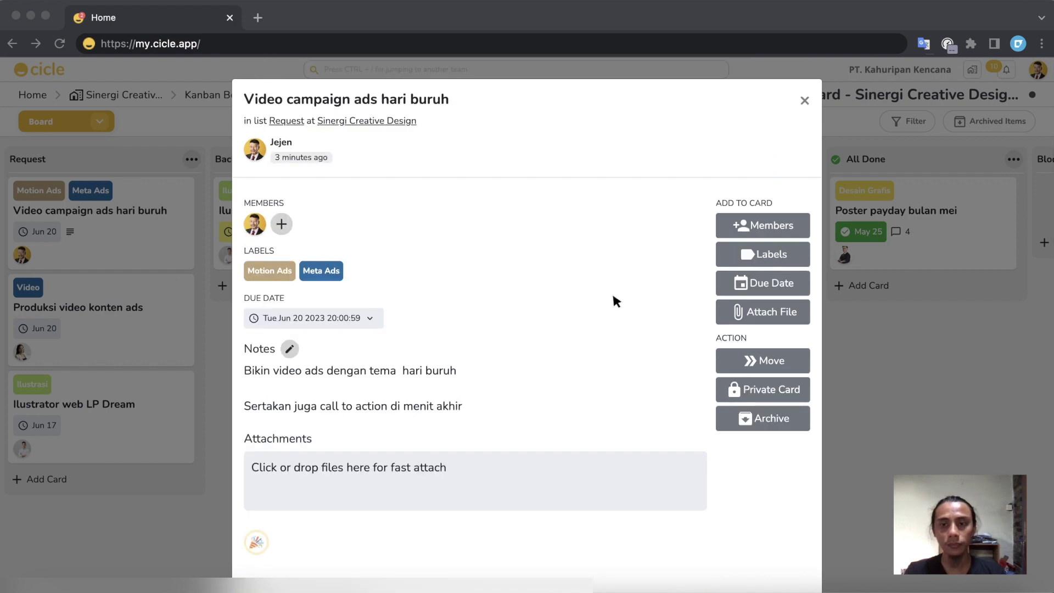
pyautogui.click(774, 231)
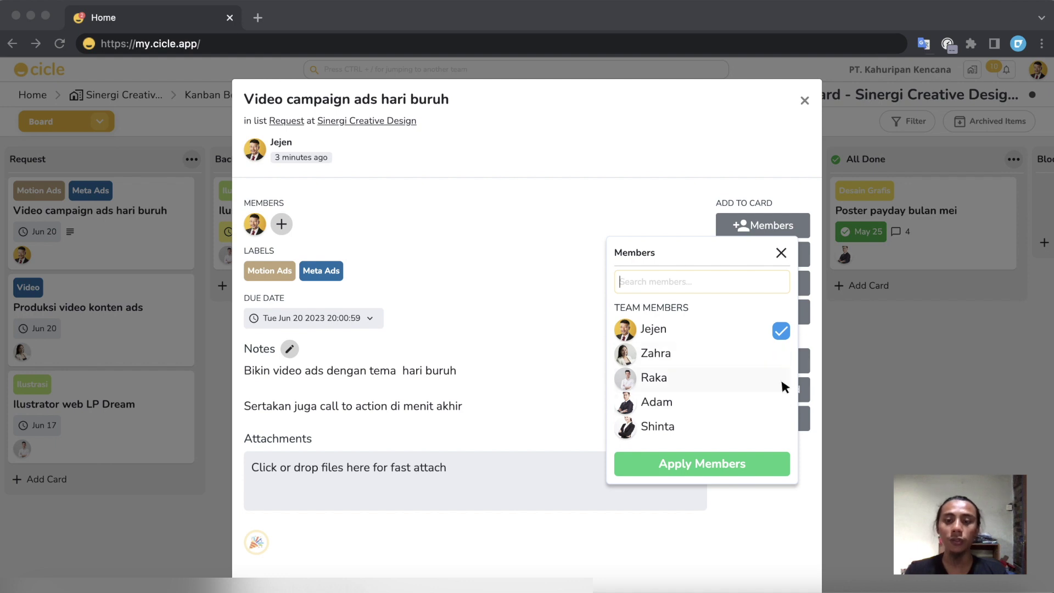
pyautogui.click(774, 404)
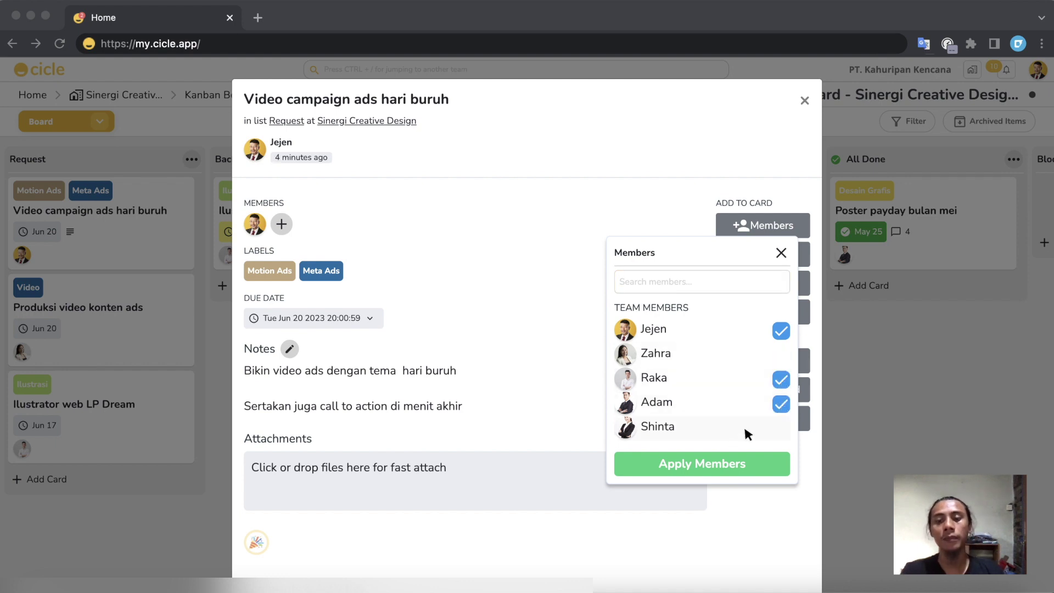
pyautogui.click(733, 465)
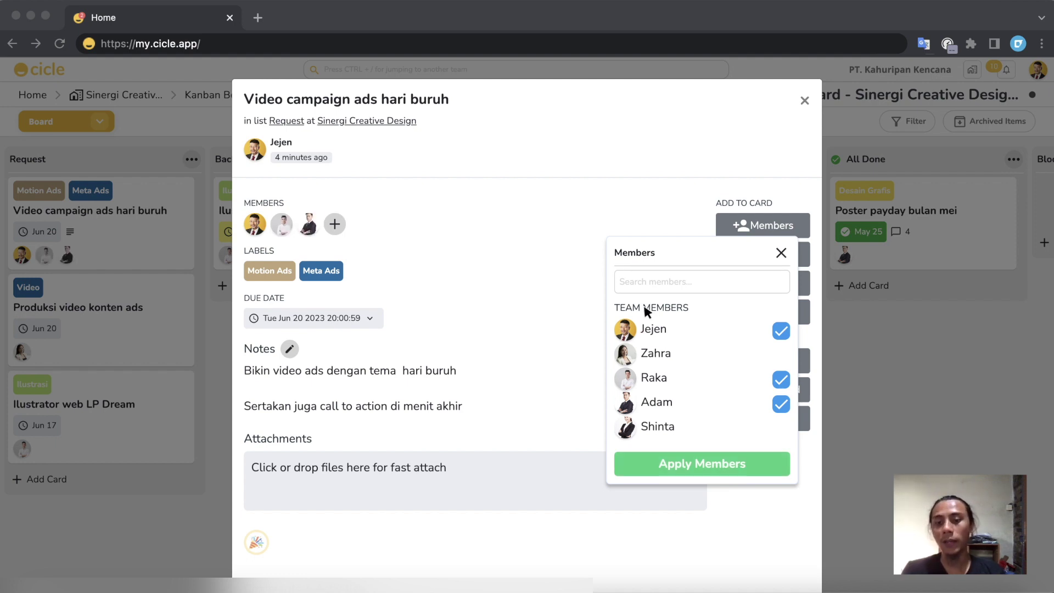
pyautogui.click(714, 464)
pyautogui.click(780, 253)
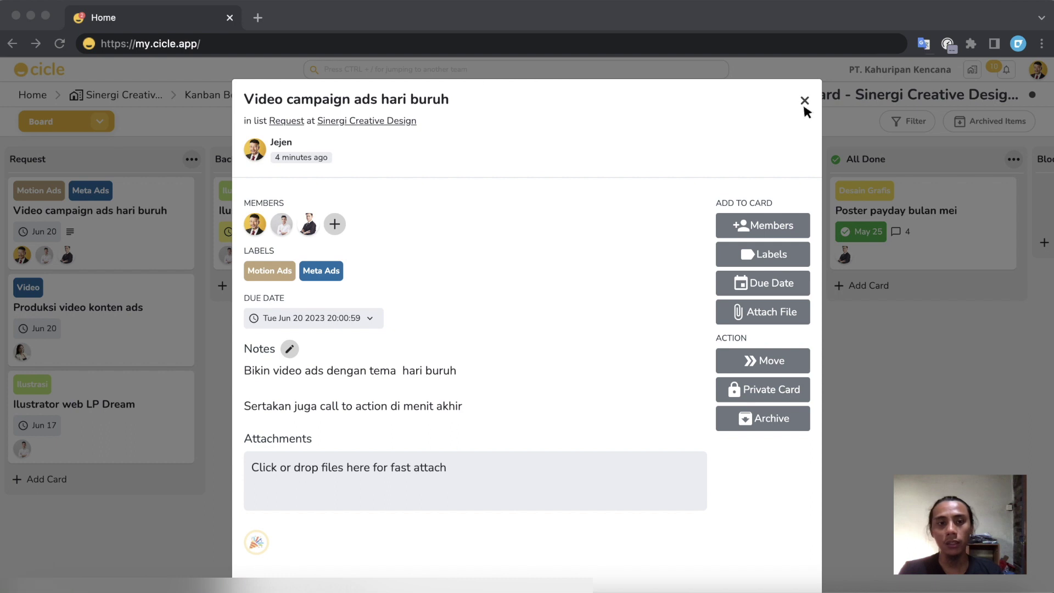
# Step: Close the "Video campaign ads hari buruh" card and move it from Request to the top of the Backlog Priority list
pyautogui.scroll(-1, 588, 137)
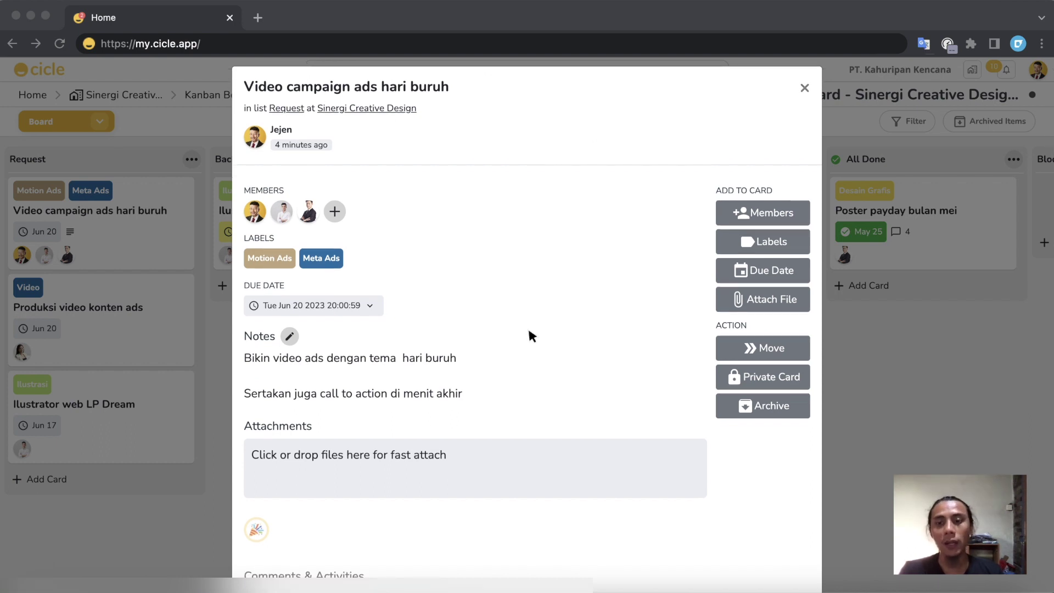
pyautogui.click(803, 90)
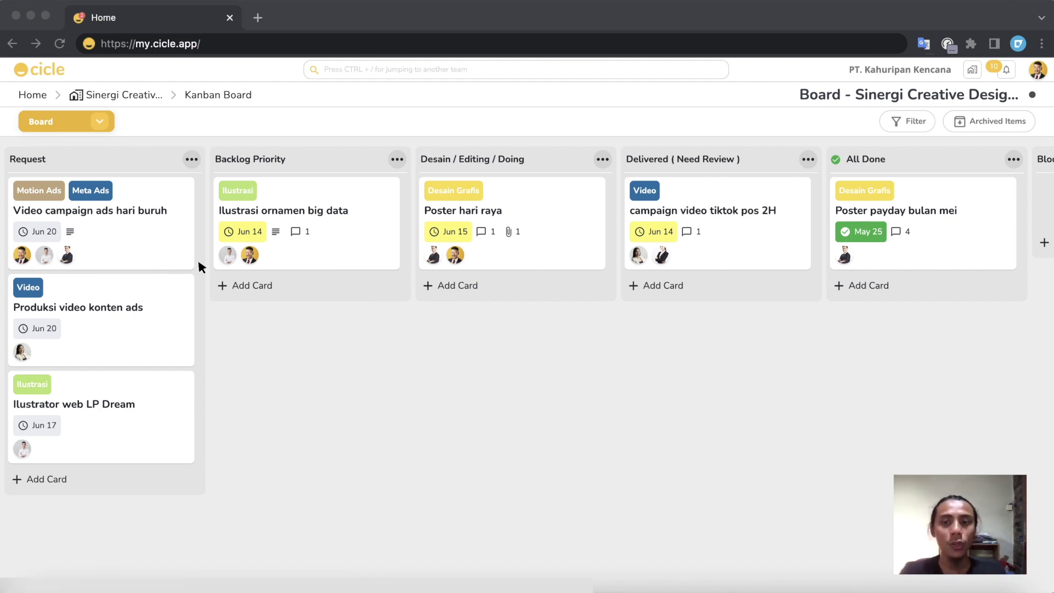
pyautogui.moveTo(157, 236)
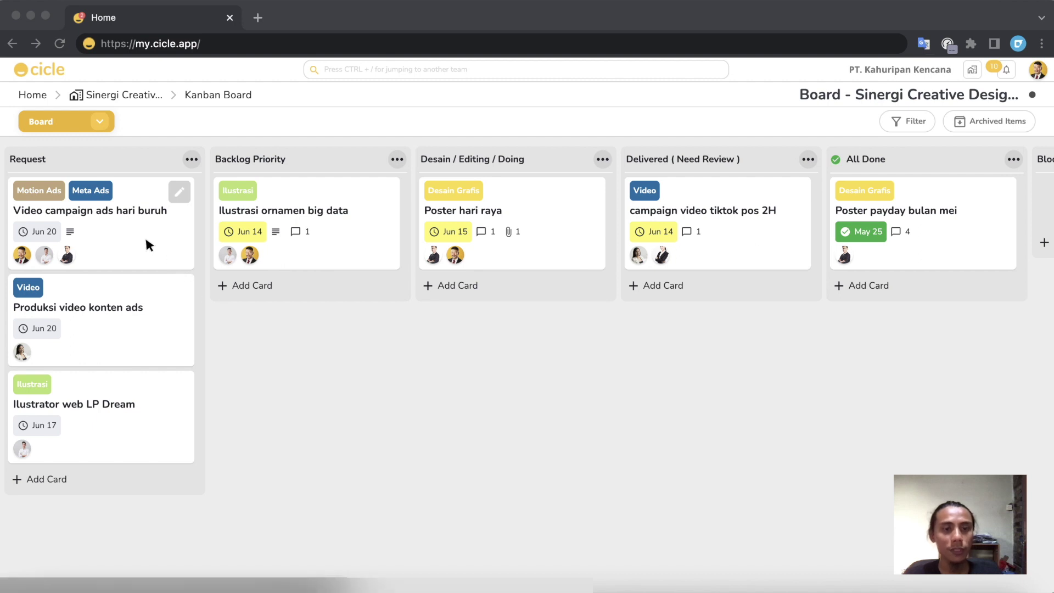
pyautogui.moveTo(146, 240); pyautogui.dragTo(358, 245)
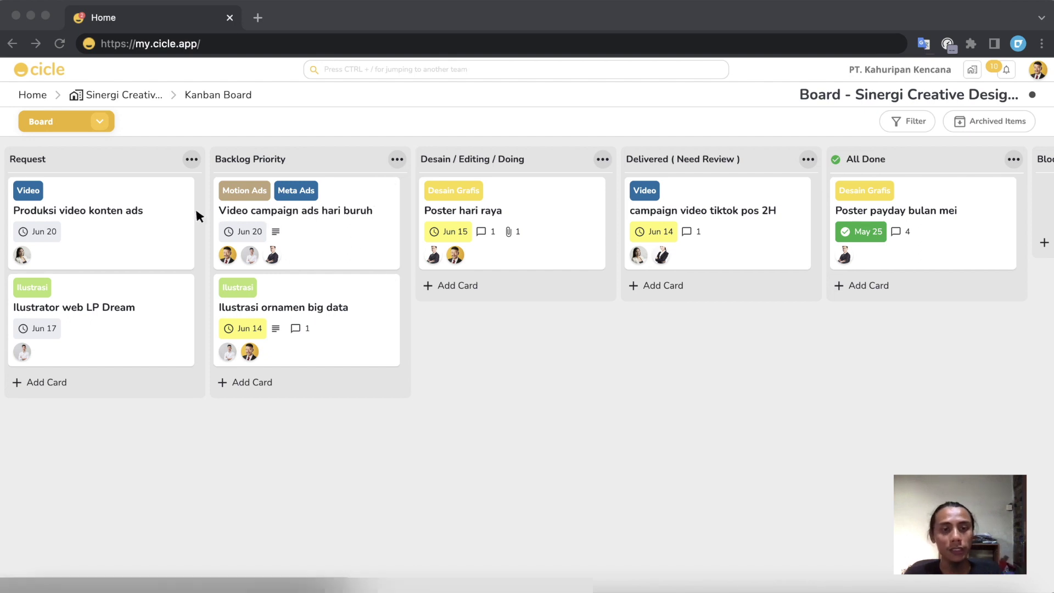
# Step: Examine the moved card's activity log, comment editor and details in Backlog Priority, and return to the board
pyautogui.click(343, 213)
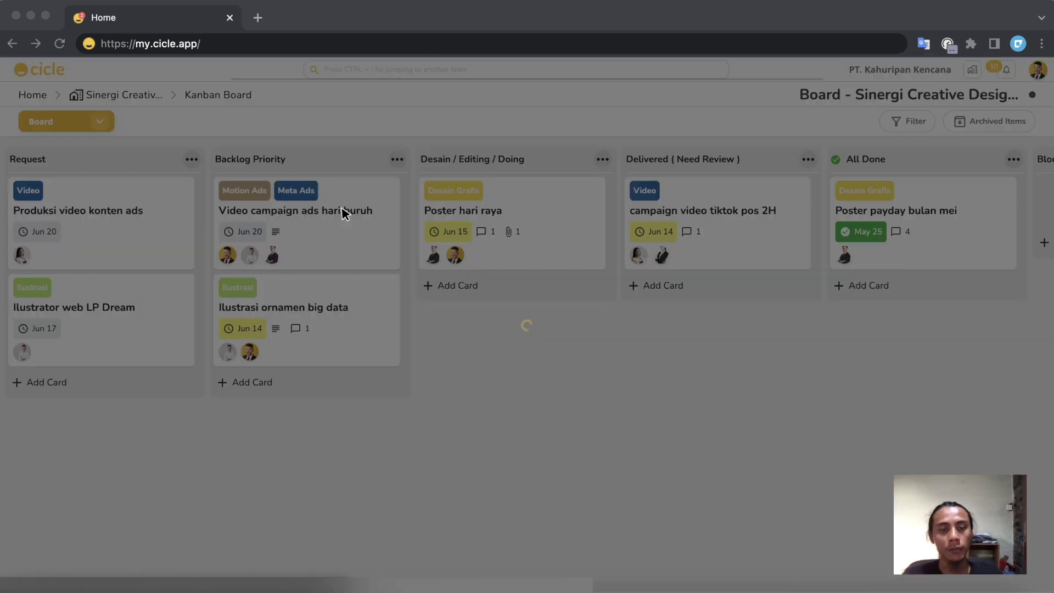
pyautogui.scroll(-5, 427, 472)
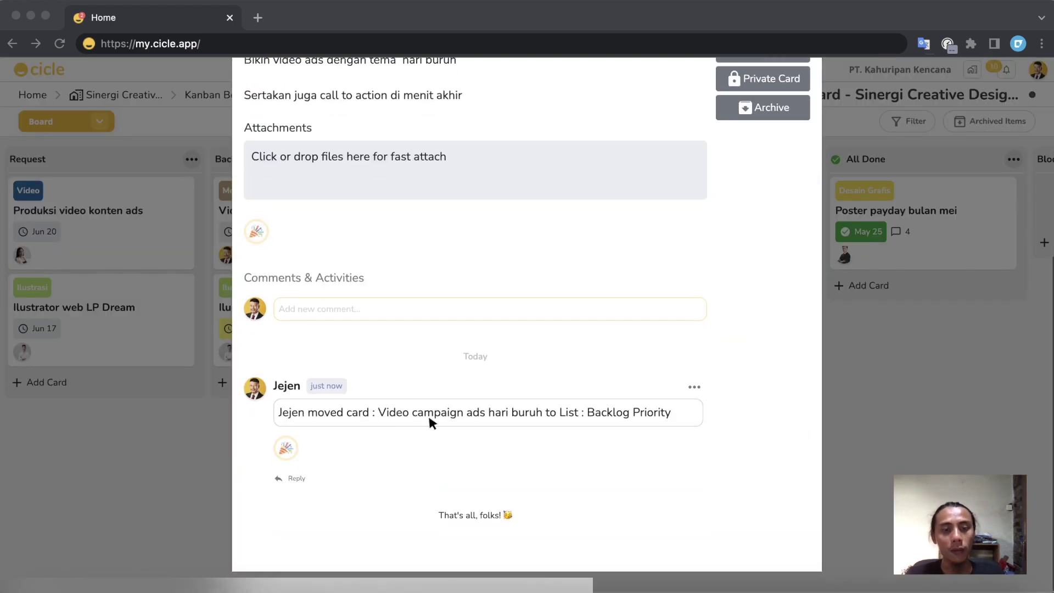
pyautogui.click(433, 311)
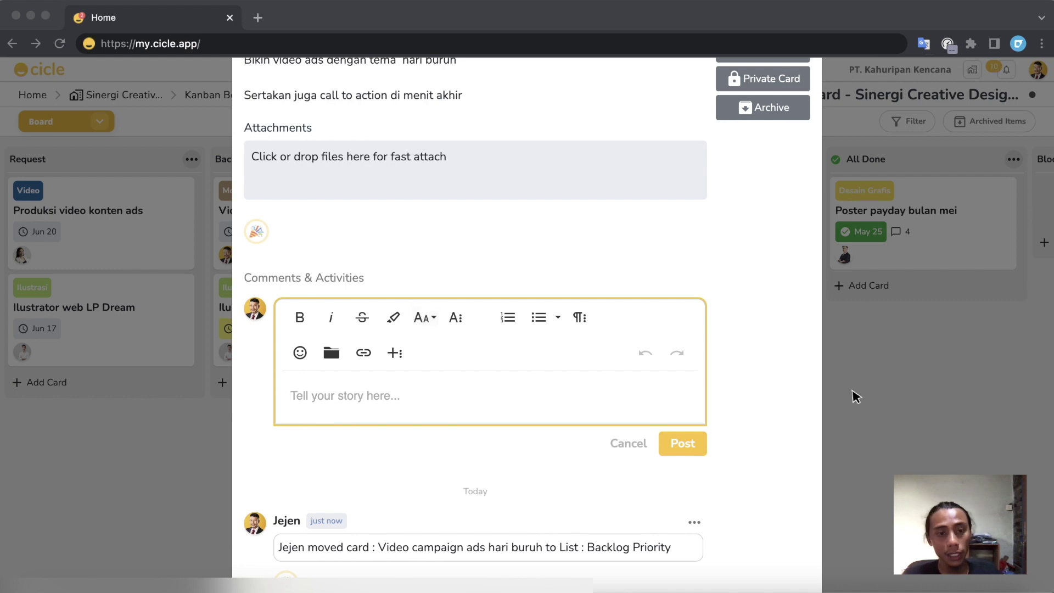
pyautogui.scroll(5, 581, 452)
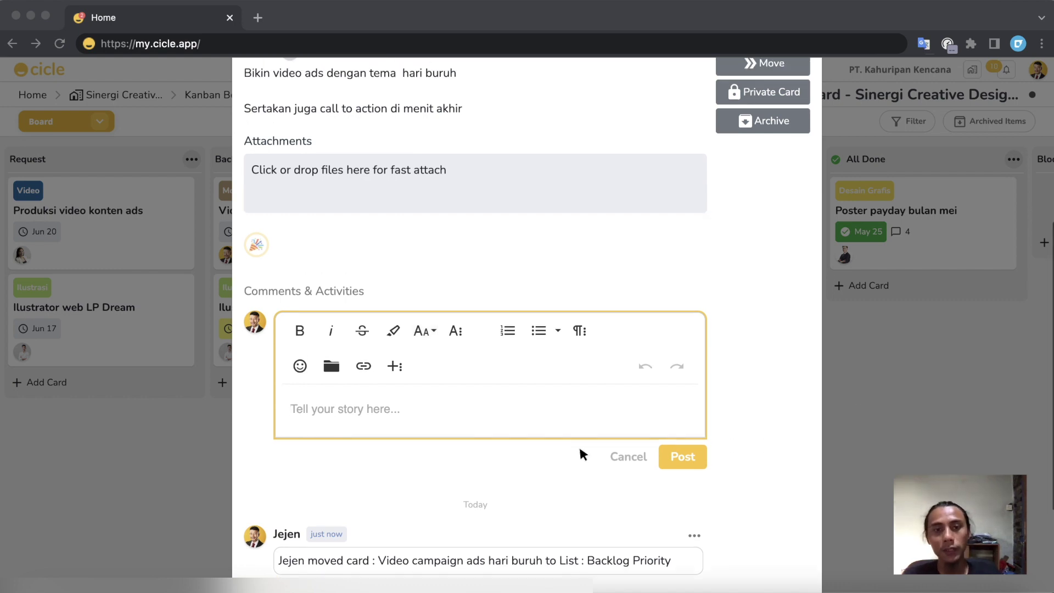
pyautogui.scroll(-1, 580, 449)
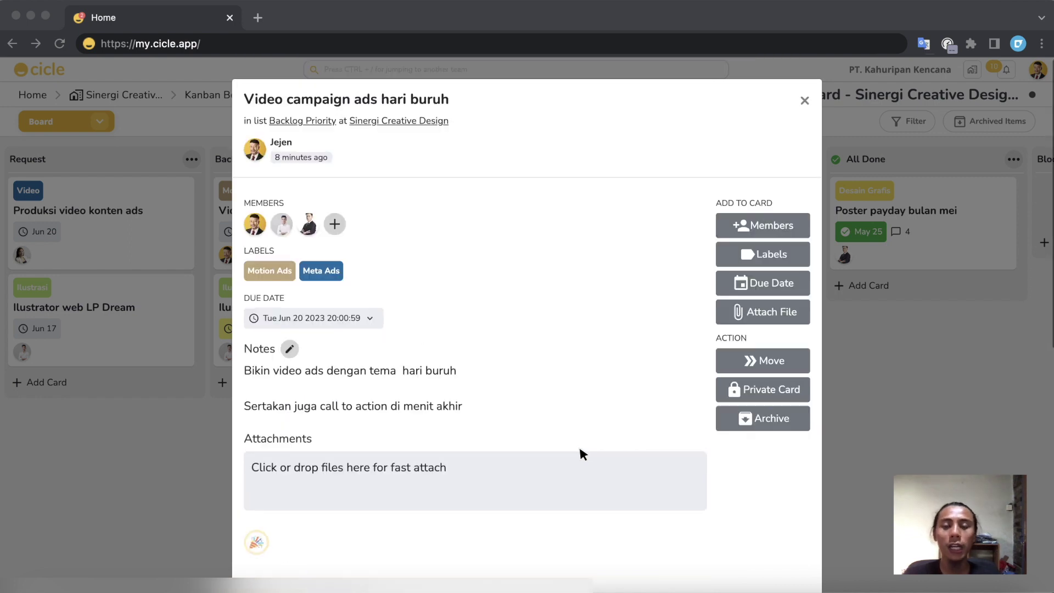
pyautogui.click(804, 68)
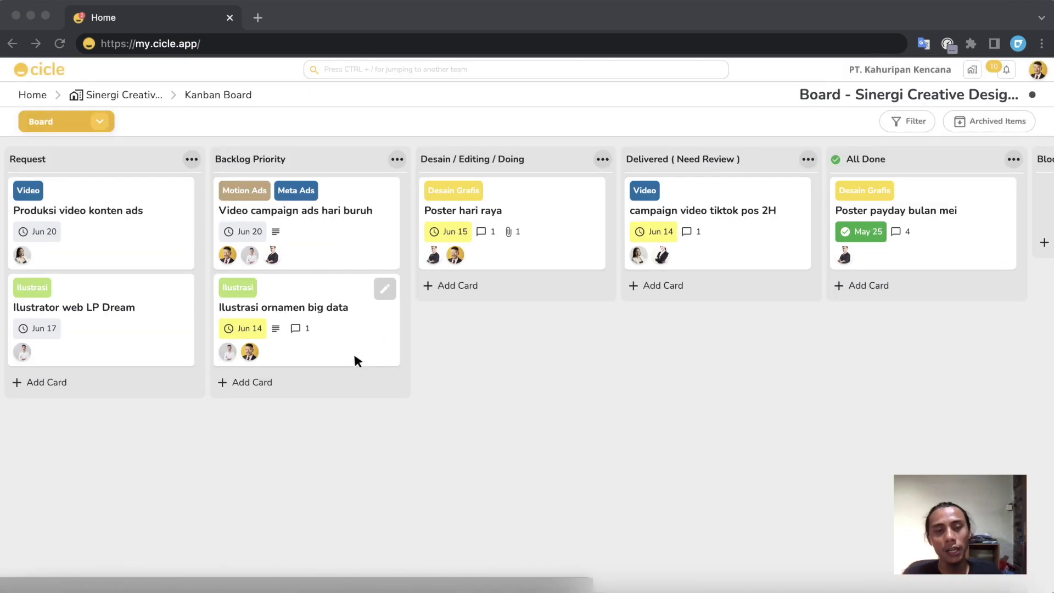
pyautogui.click(337, 223)
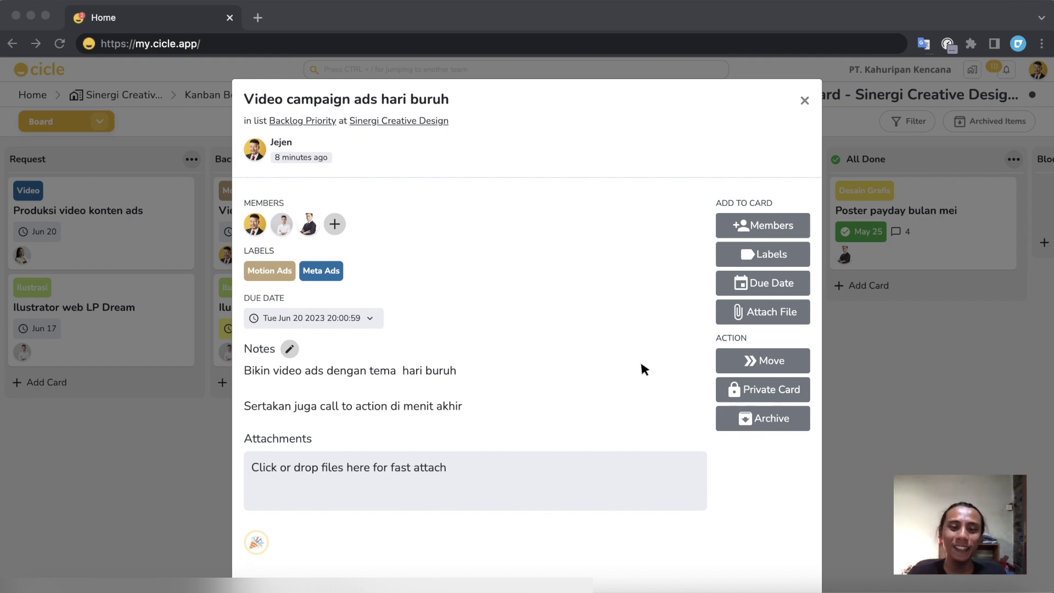
pyautogui.scroll(-5, 640, 358)
pyautogui.scroll(5, 640, 359)
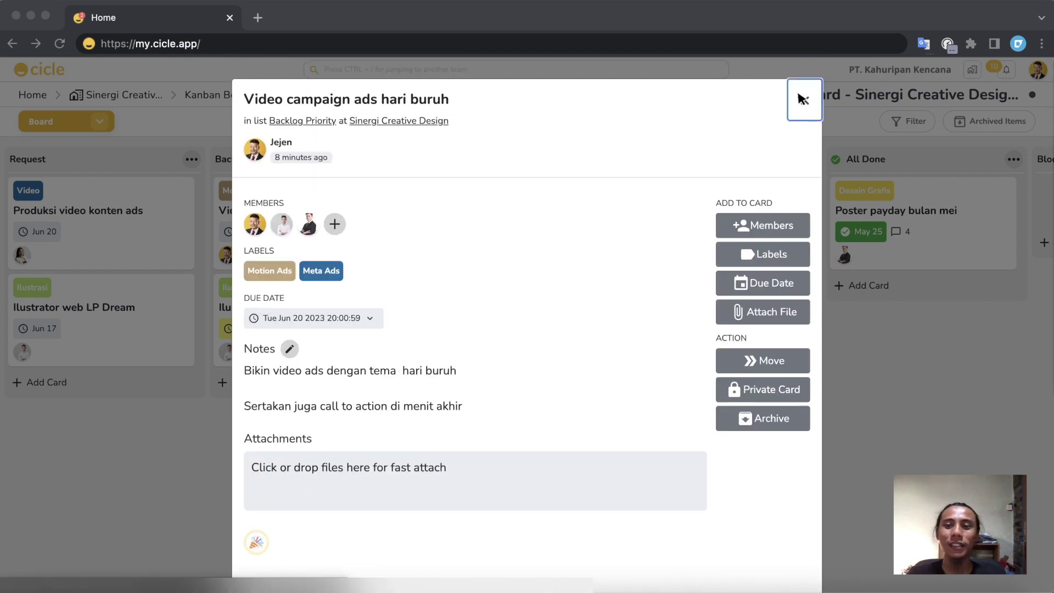
pyautogui.click(803, 99)
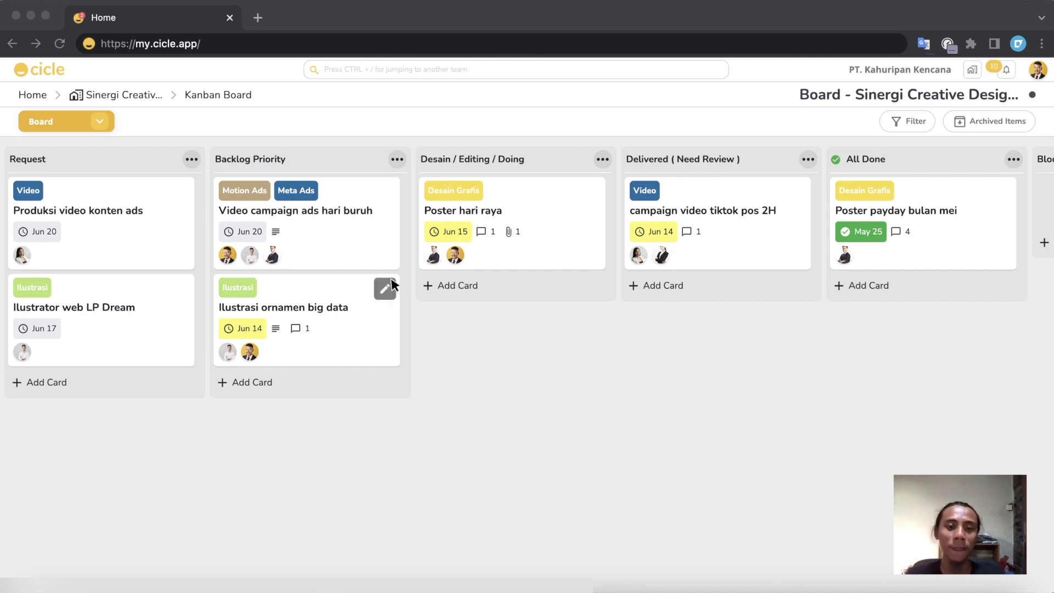
# Step: Reopen the "Video campaign ads hari buruh" card, inspect its empty comment editor and move activity, and close the card
pyautogui.click(346, 219)
pyautogui.scroll(-5, 454, 354)
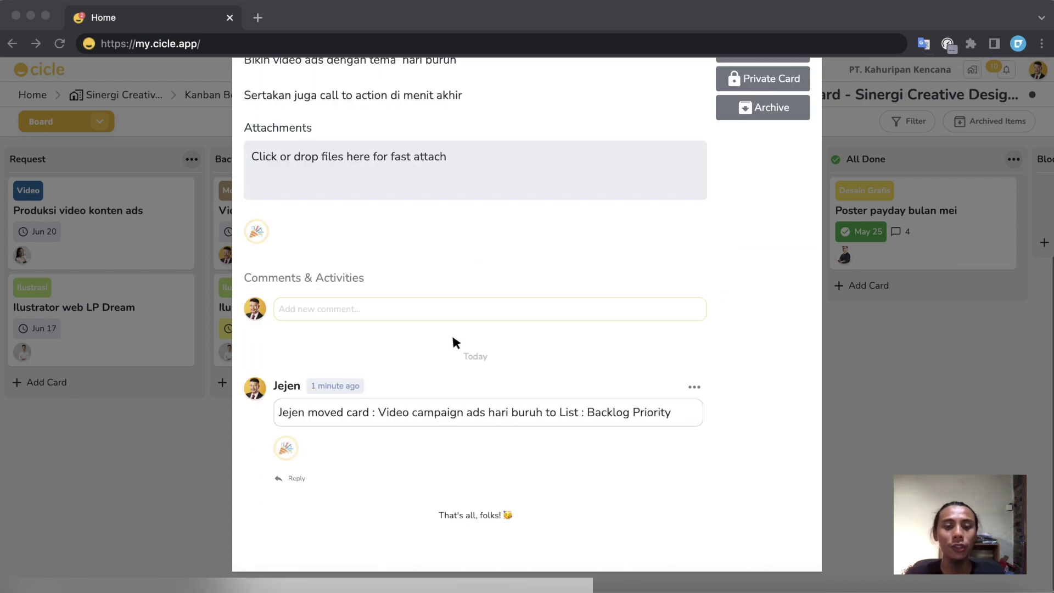
pyautogui.click(454, 311)
pyautogui.scroll(5, 515, 443)
pyautogui.scroll(-1, 514, 442)
pyautogui.scroll(-5, 515, 444)
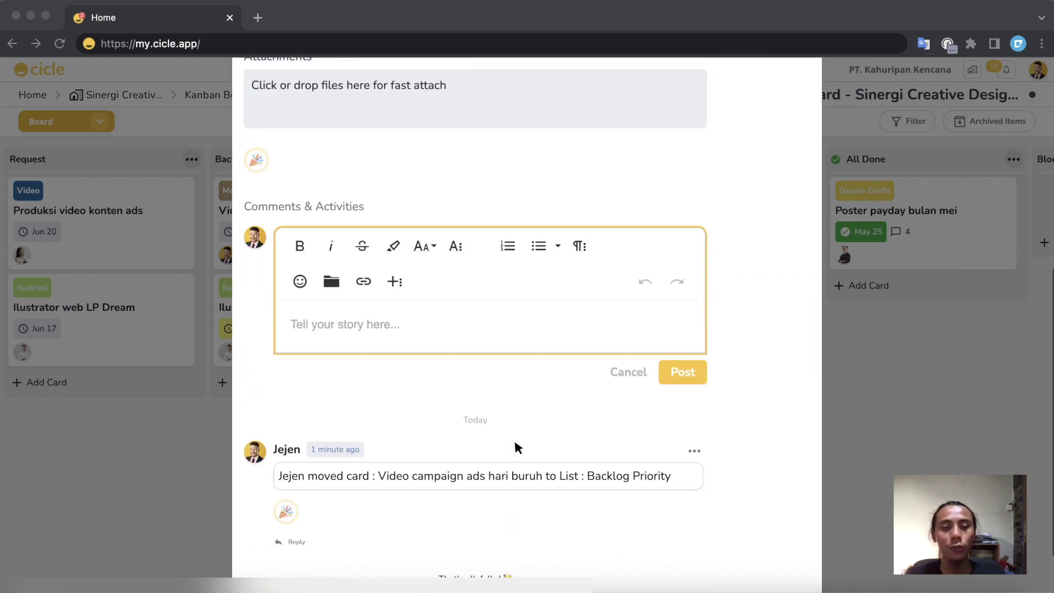
pyautogui.scroll(2, 499, 395)
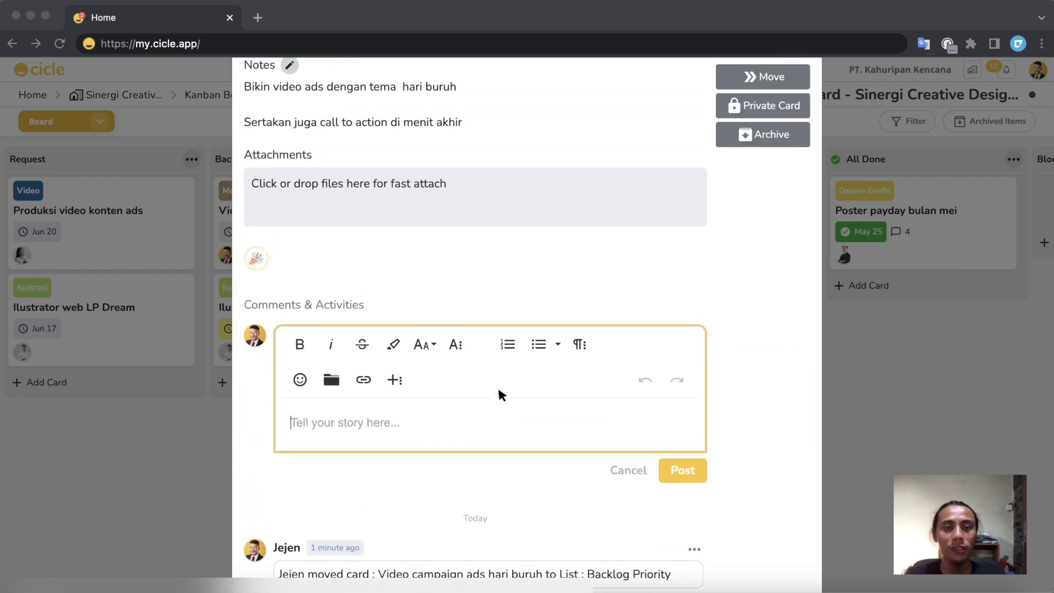
pyautogui.scroll(5, 500, 391)
pyautogui.scroll(-6, 500, 391)
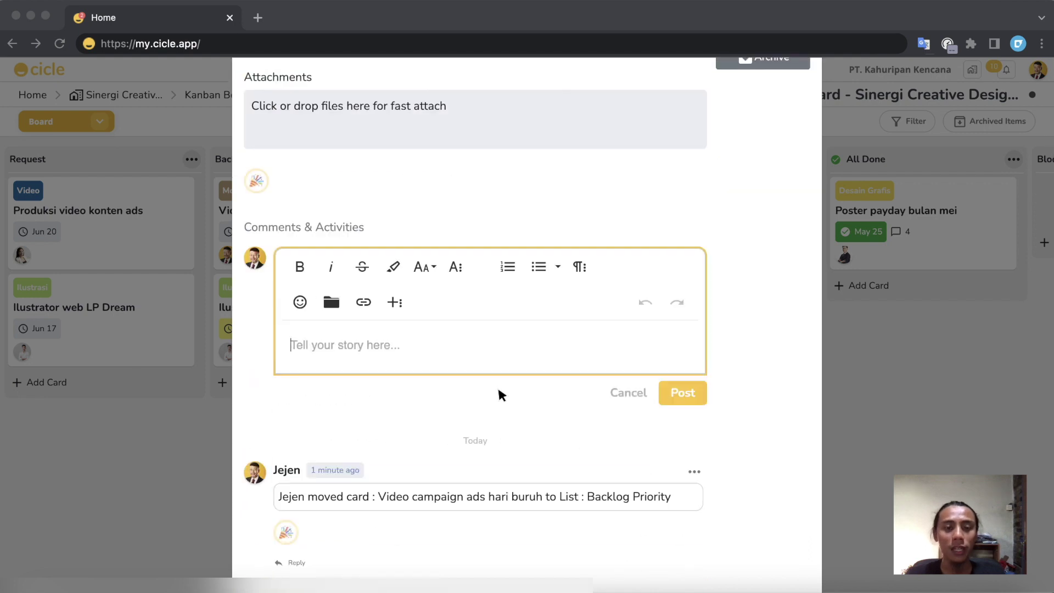
pyautogui.scroll(1, 500, 394)
pyautogui.press('Escape')
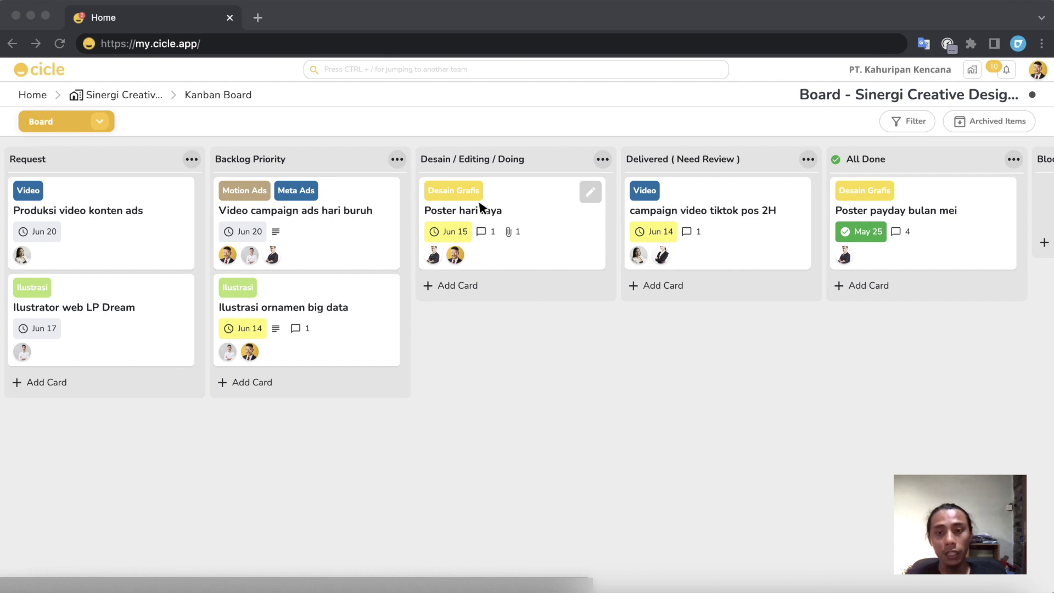
# Step: Move the "Poster hari raya" card from Desain / Editing / Doing to the top of Delivered ( Need Review ) and open it
pyautogui.moveTo(479, 208); pyautogui.dragTo(705, 207)
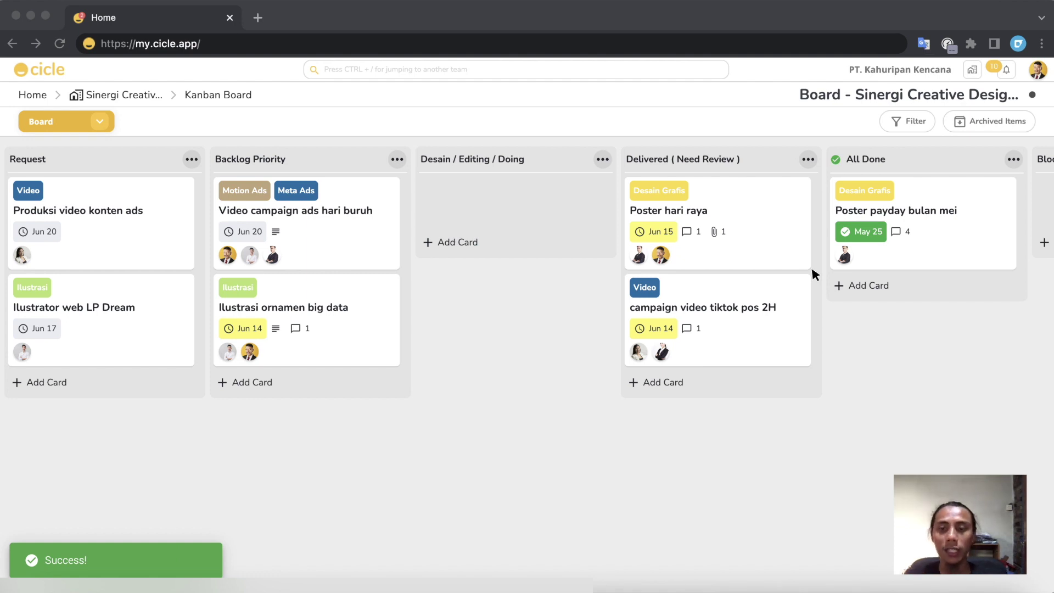
pyautogui.click(784, 245)
# Step: Examine the card's details and activity, and view the attachment "Poster Hari Raya (1080x1350)-02.jpg" at full size
pyautogui.scroll(-3, 614, 297)
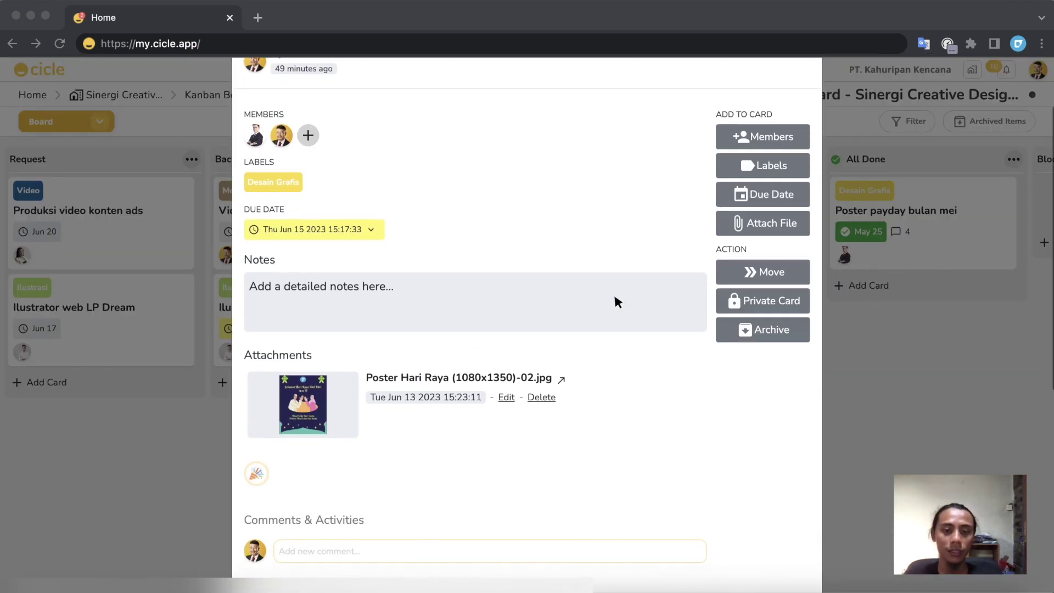
pyautogui.scroll(-1, 614, 297)
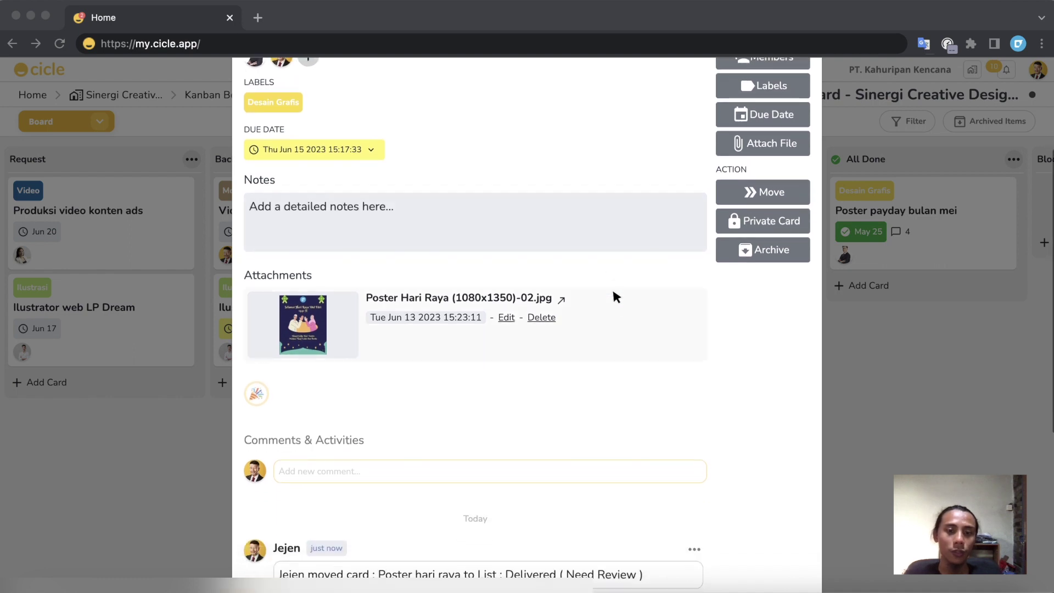
pyautogui.scroll(3, 612, 296)
pyautogui.scroll(-1, 412, 349)
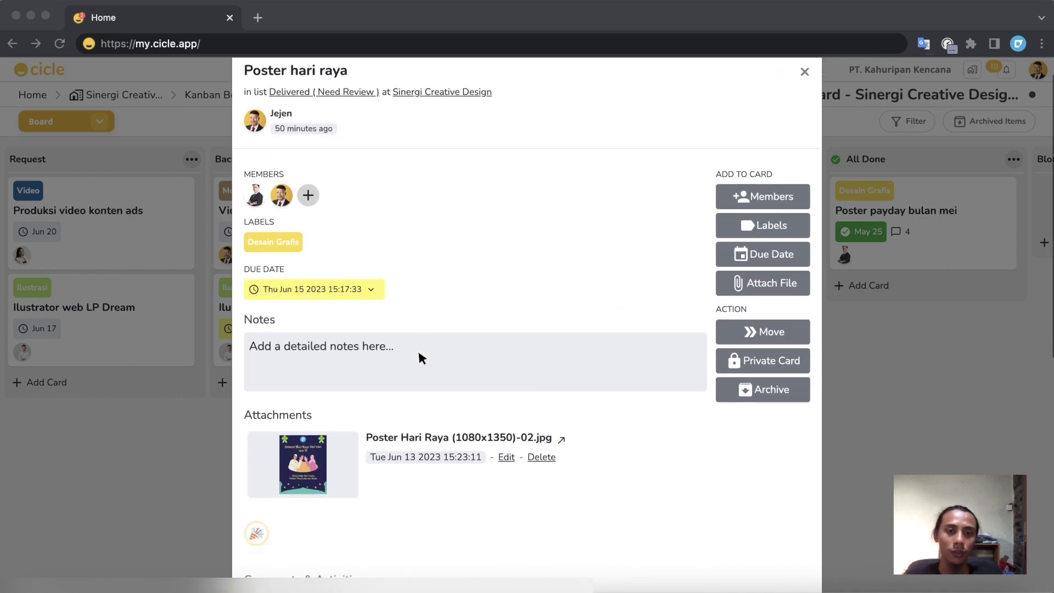
pyautogui.scroll(1, 563, 295)
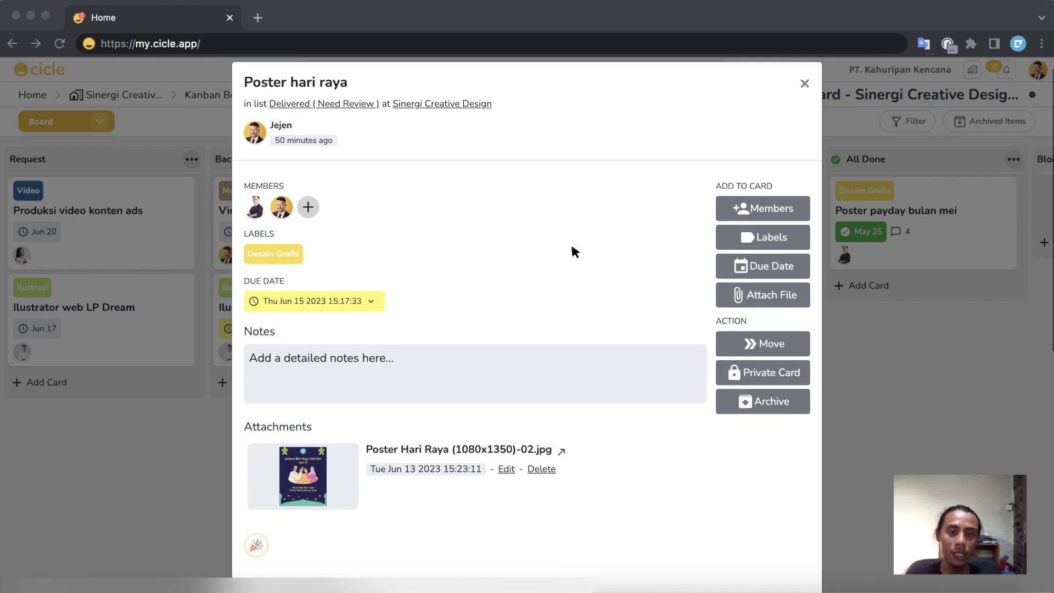
pyautogui.scroll(-2, 550, 278)
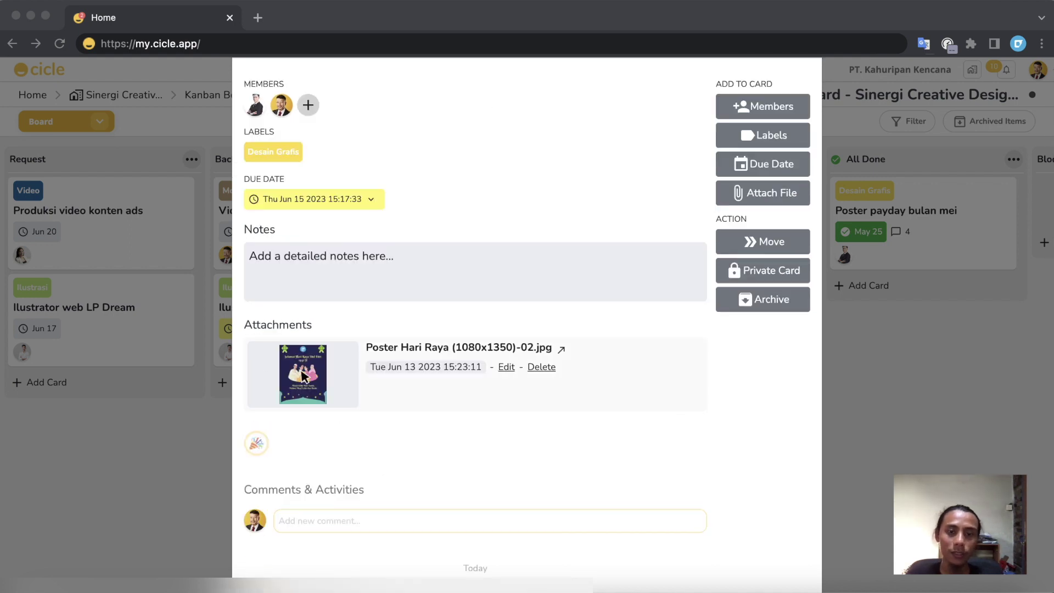
pyautogui.click(302, 375)
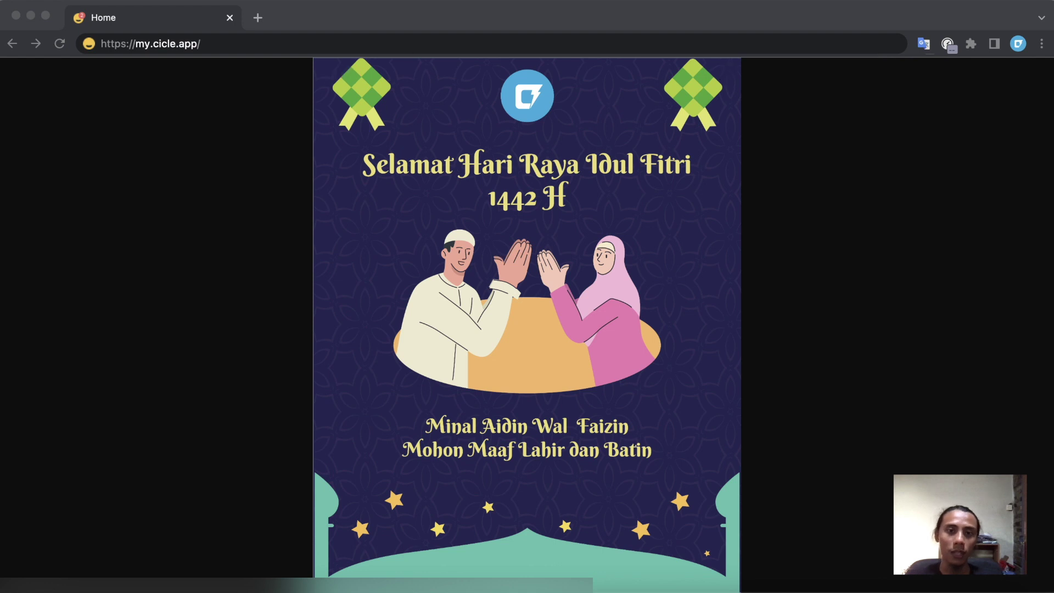
pyautogui.press('Escape')
pyautogui.scroll(2, 422, 324)
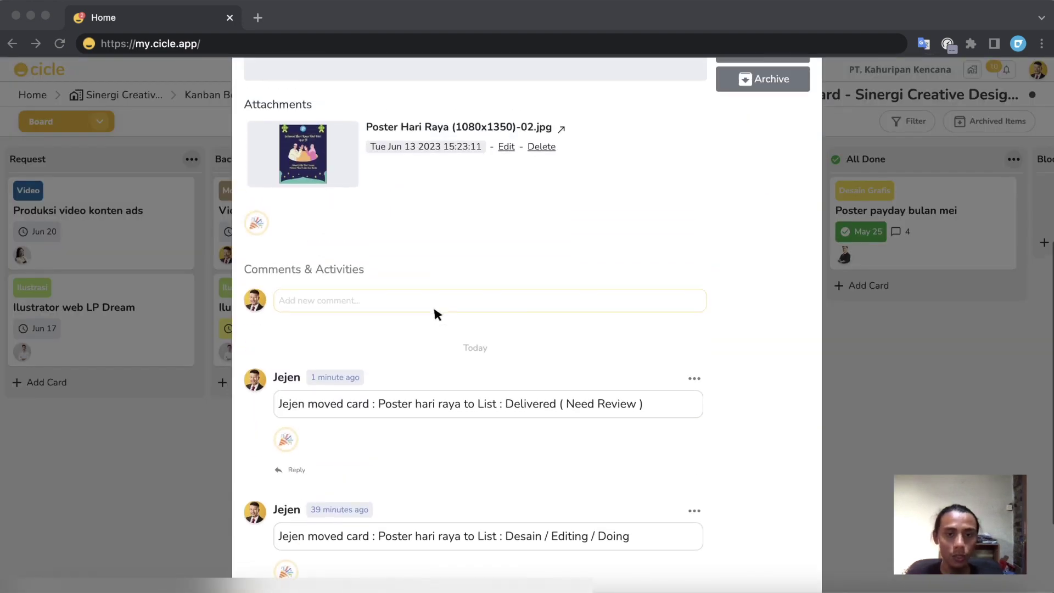
# Step: Open the new comment editor on the "Poster hari raya" card
pyautogui.click(433, 305)
pyautogui.scroll(4, 433, 305)
pyautogui.scroll(-1, 448, 347)
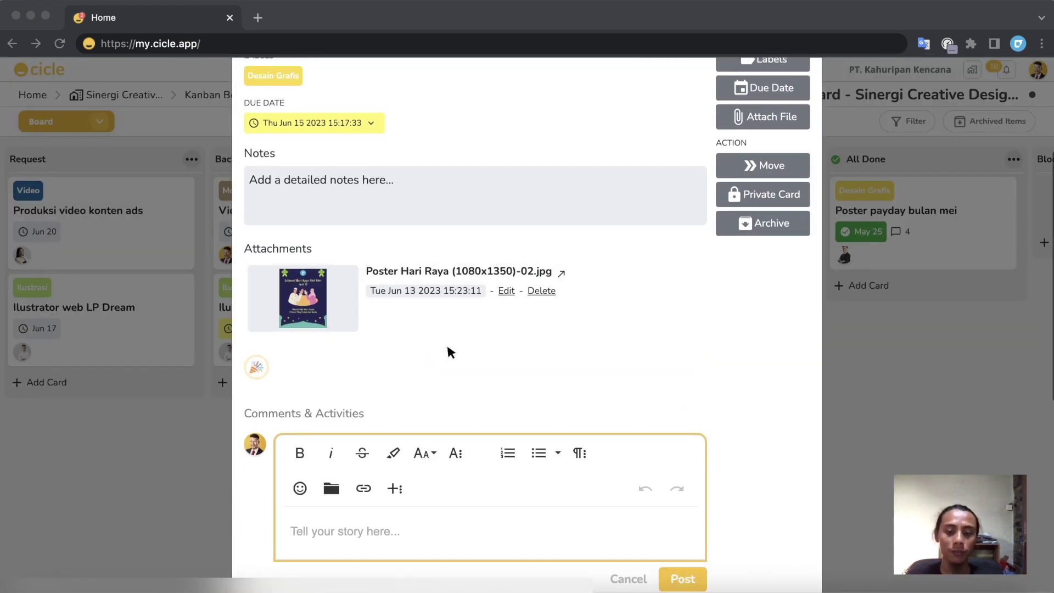
pyautogui.write('Warna')
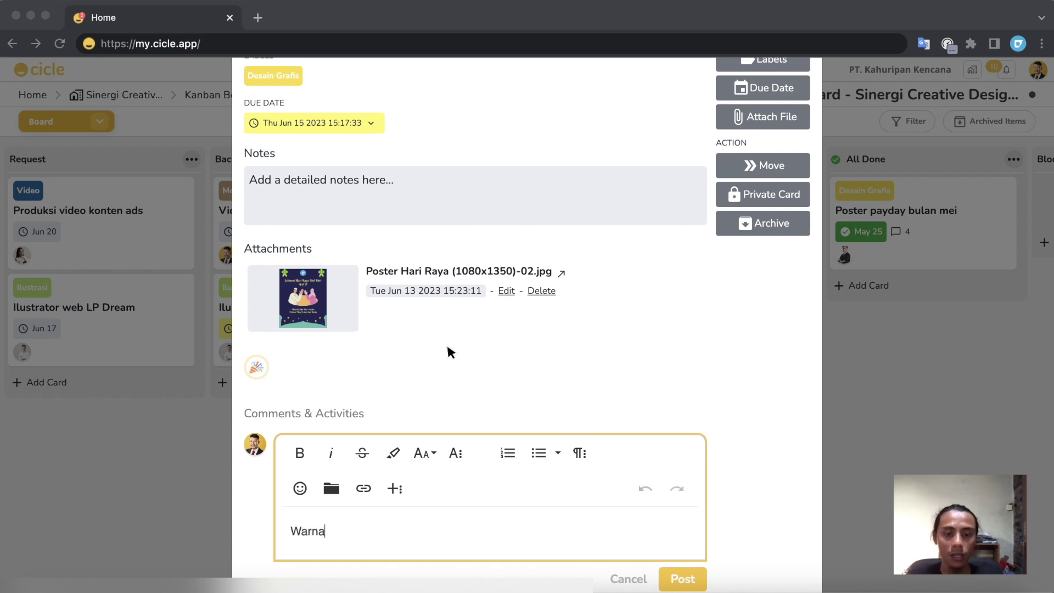
pyautogui.write('nya kurarng oke')
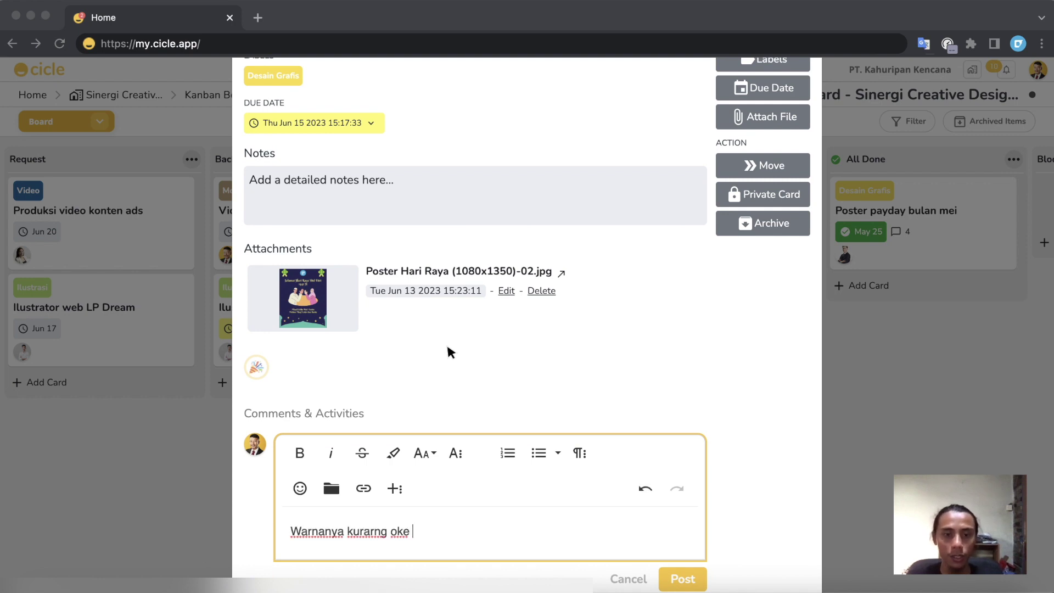
pyautogui.hotkey('ctrl', 'a')
pyautogui.press('BackSpace')
# Step: Write the comment "ilustrasinya terlalu ramai gw pengen lebih simpel aja" and post it on the "Poster hari raya" card
pyautogui.write('ilustra')
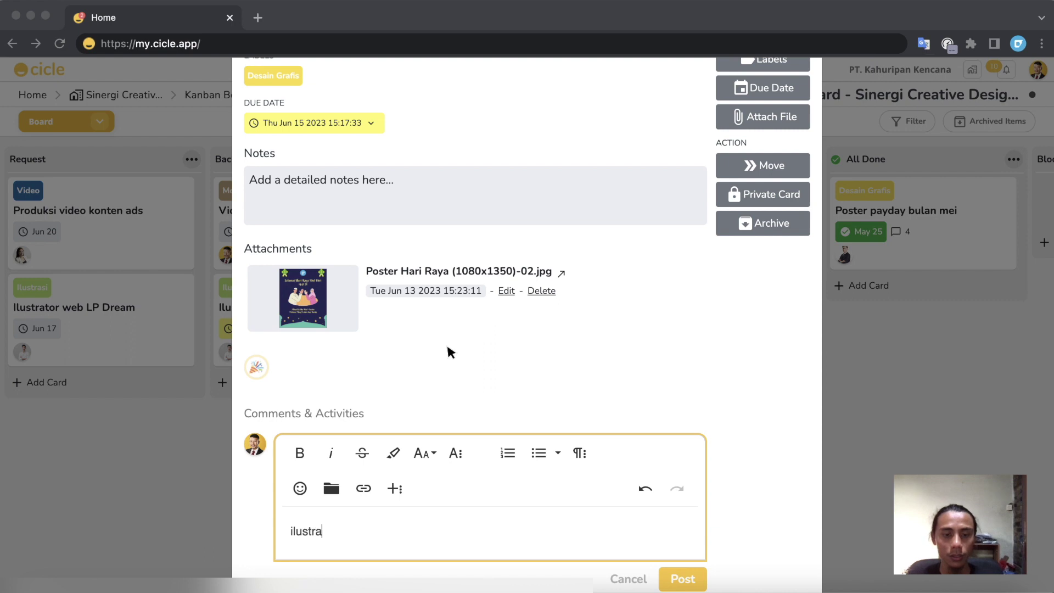
pyautogui.write('sinya terlalu')
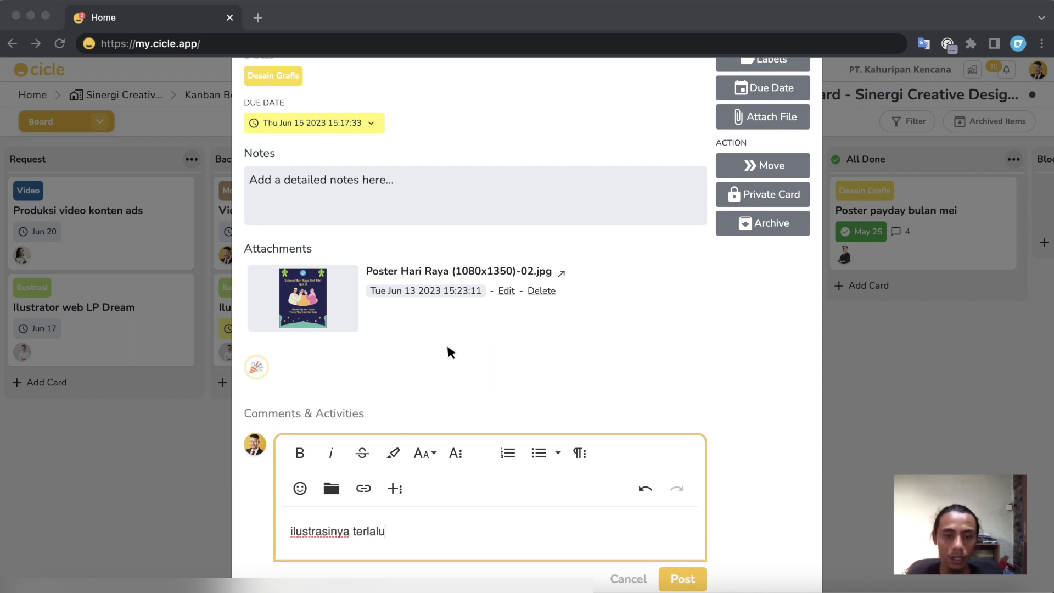
pyautogui.write(' ramai')
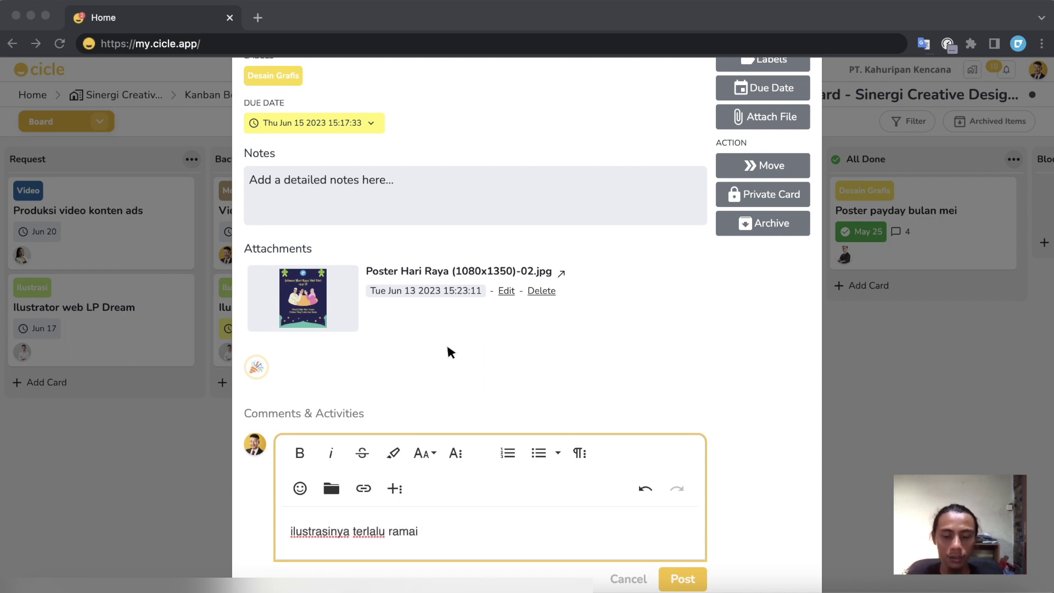
pyautogui.write(' gw pengen lebih seimpe')
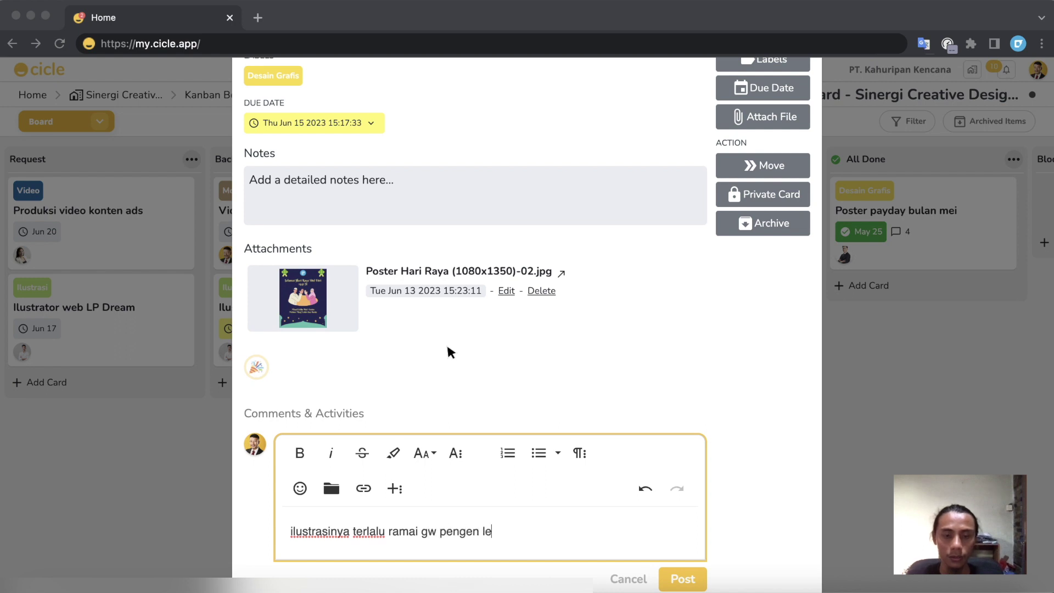
pyautogui.press('BackSpace')
pyautogui.press('BackSpace')
pyautogui.press('BackSpace')
pyautogui.press('BackSpace')
pyautogui.press('BackSpace')
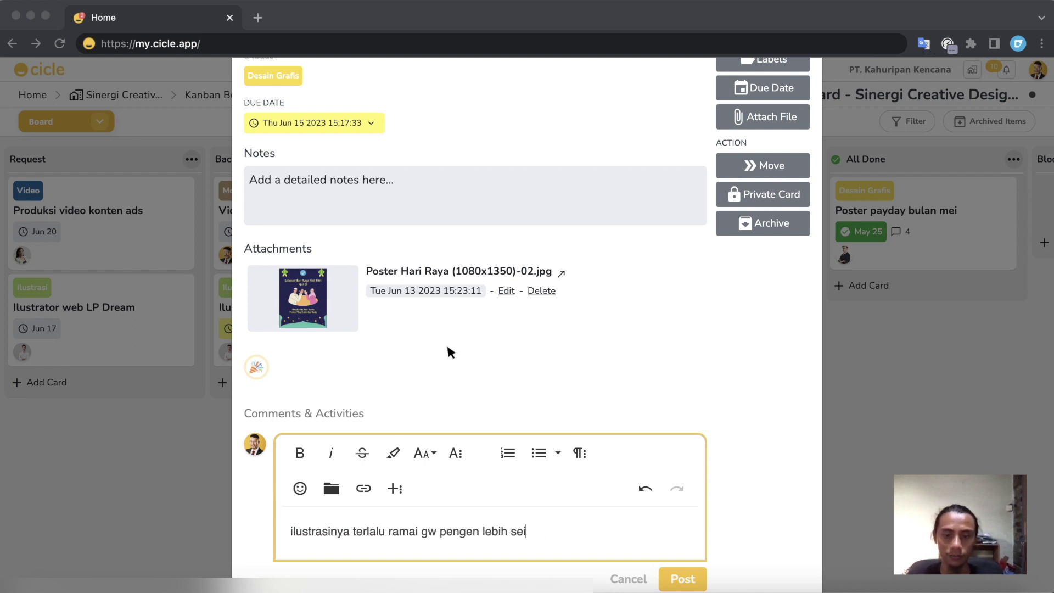
pyautogui.write('impel aja')
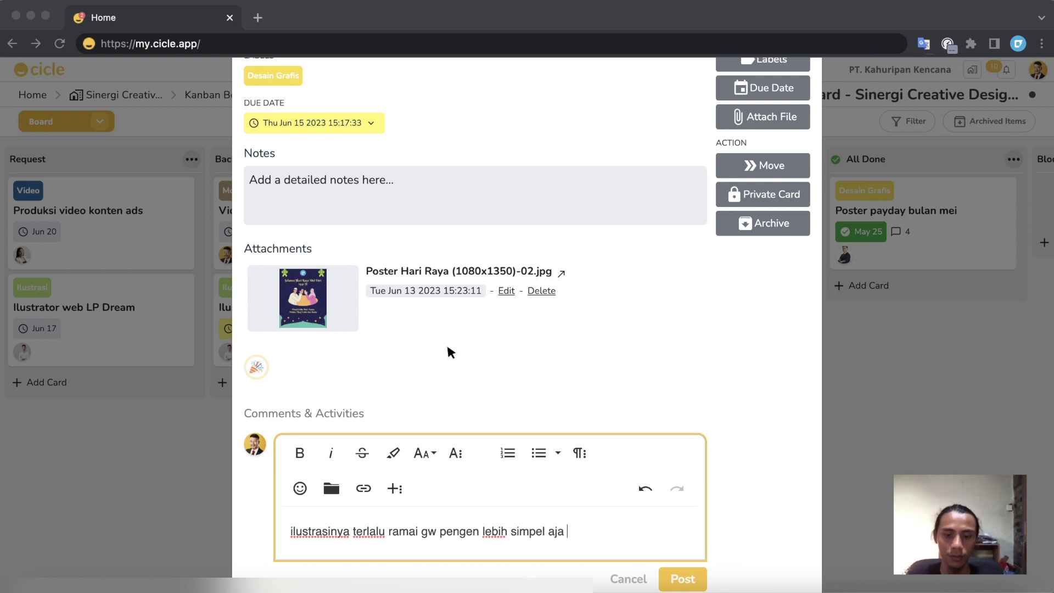
pyautogui.scroll(-2, 494, 339)
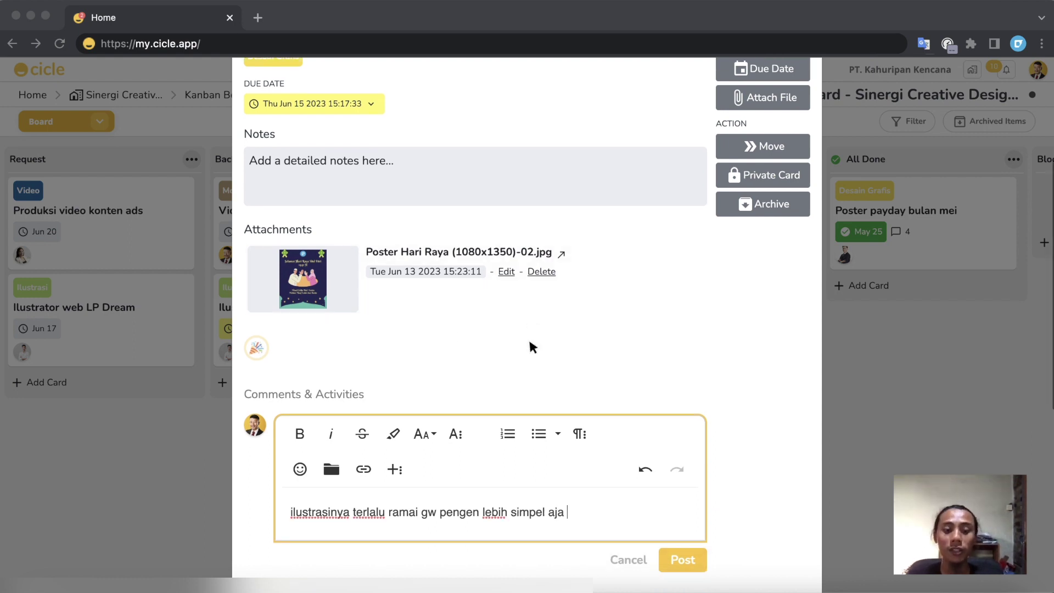
pyautogui.click(699, 500)
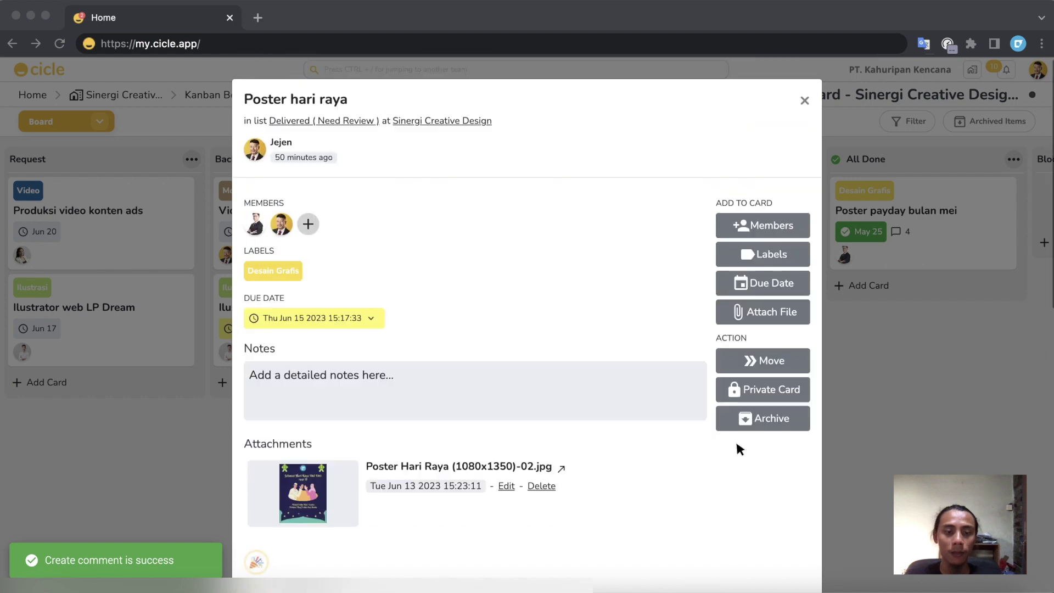
# Step: Check the posted comment among the card's comments and activities, and close the card
pyautogui.scroll(-4, 735, 439)
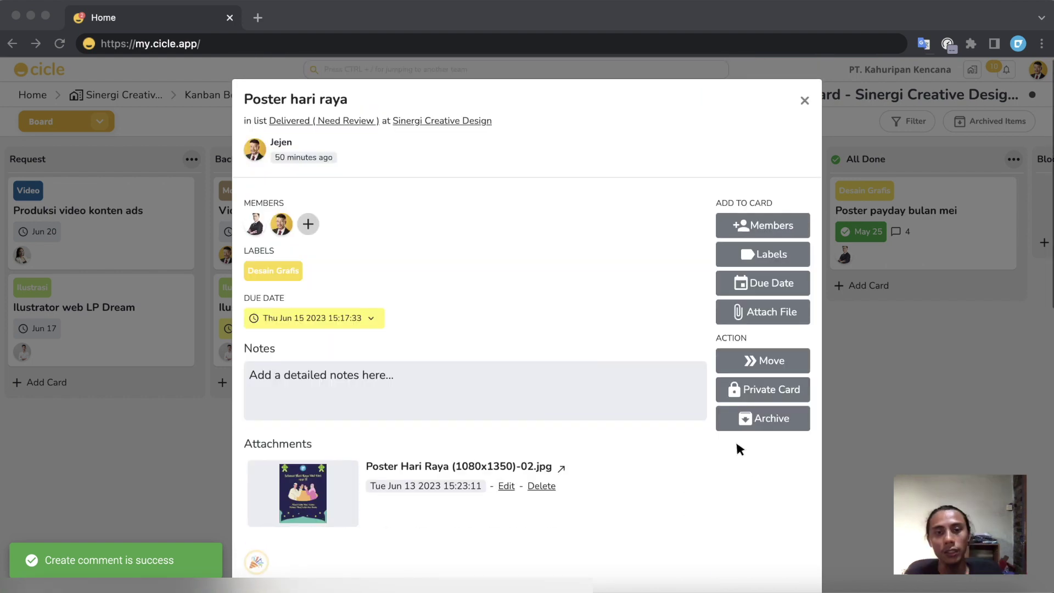
pyautogui.scroll(-4, 736, 444)
pyautogui.scroll(-4, 737, 444)
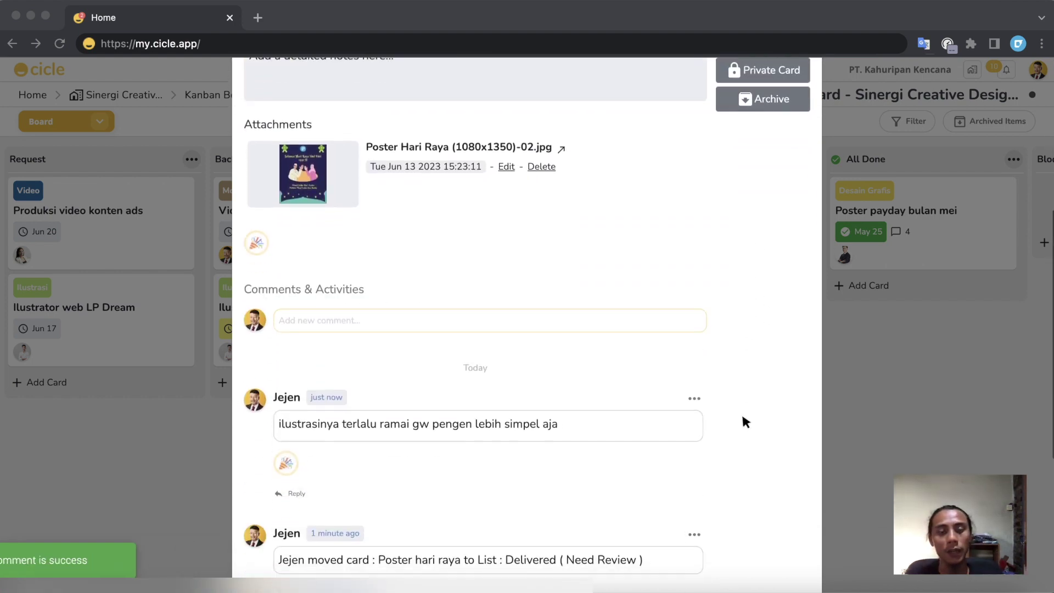
pyautogui.scroll(2, 743, 417)
pyautogui.click(824, 341)
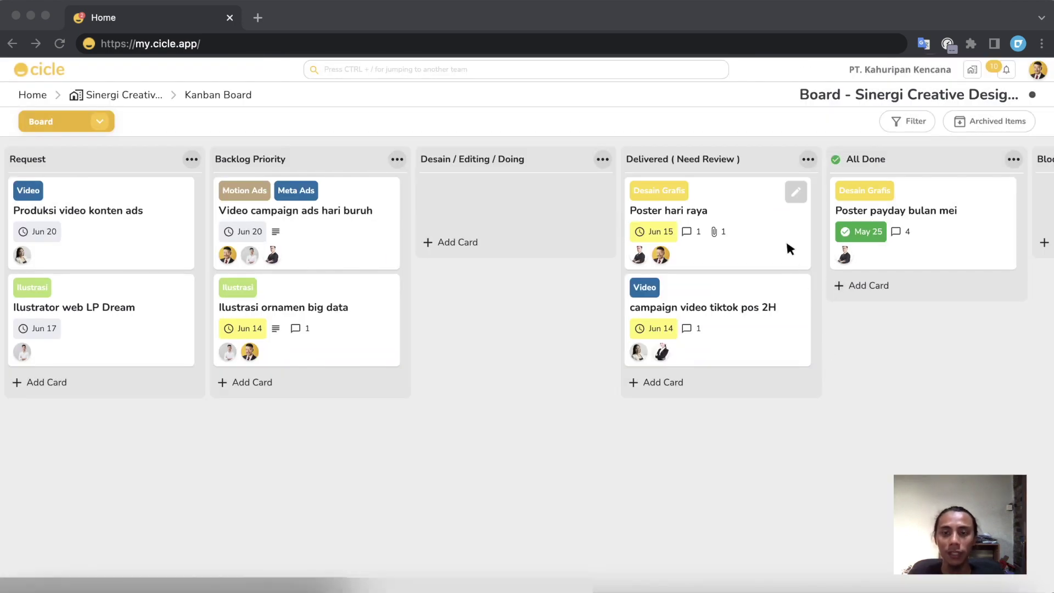
# Step: Send the "Poster hari raya" card back to Desain / Editing / Doing, and return it to the top of Delivered ( Need Review )
pyautogui.moveTo(761, 207); pyautogui.dragTo(544, 201)
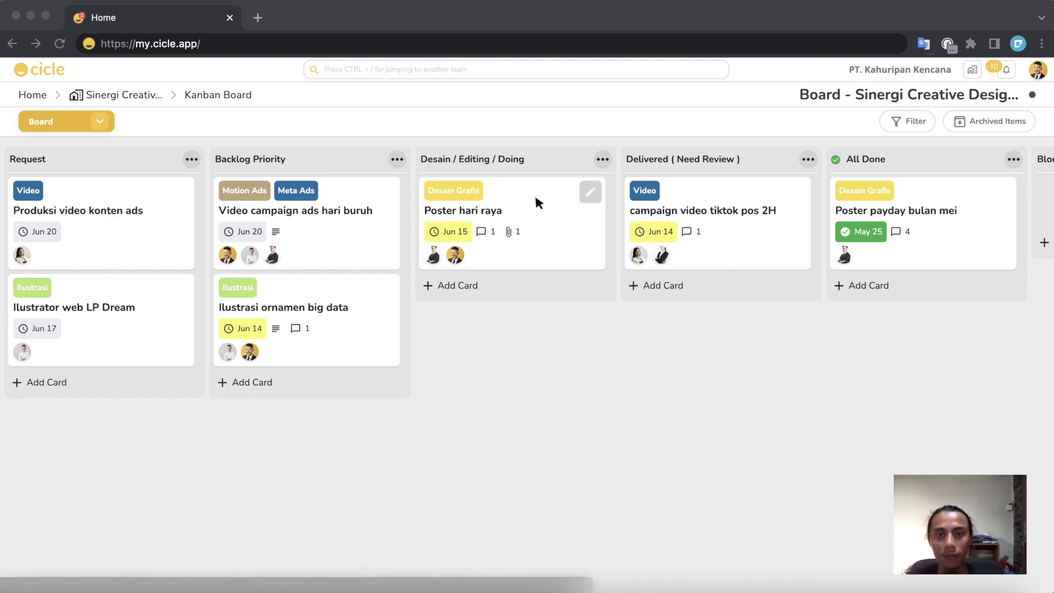
pyautogui.moveTo(532, 200); pyautogui.dragTo(722, 206)
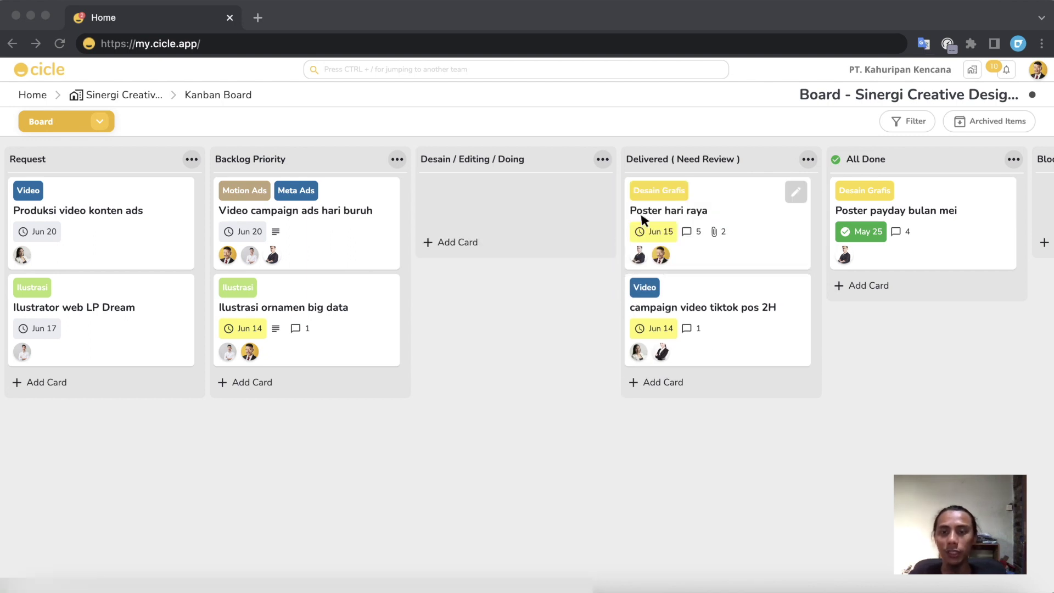
# Step: Reopen the "Poster hari raya" card, review the revised attachment "Poster Hari Raya (revisi 3)-02.jpg" at full size, and close the card
pyautogui.click(690, 207)
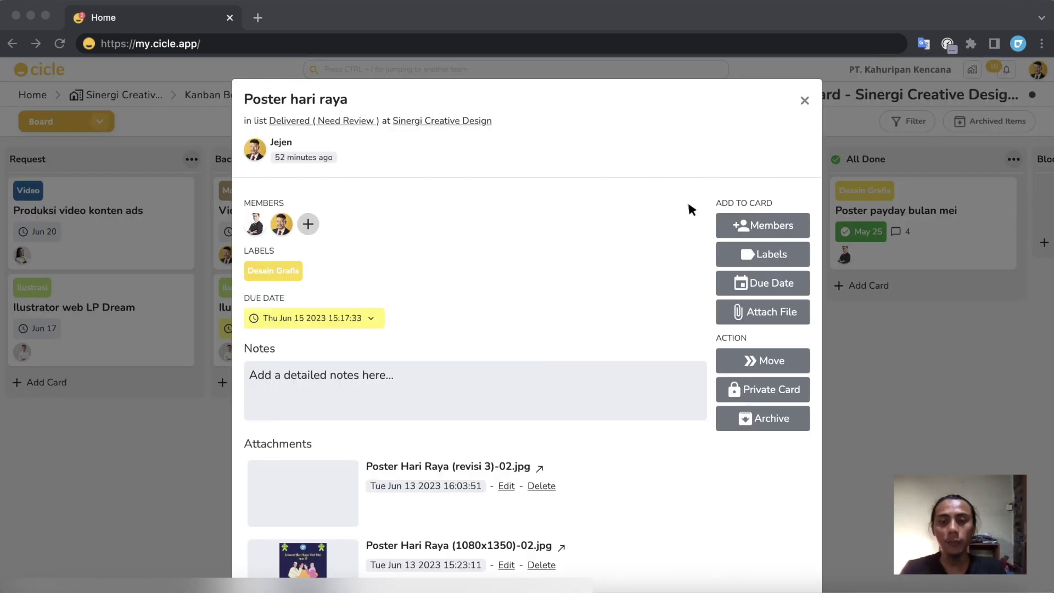
pyautogui.scroll(-2, 574, 316)
pyautogui.click(341, 416)
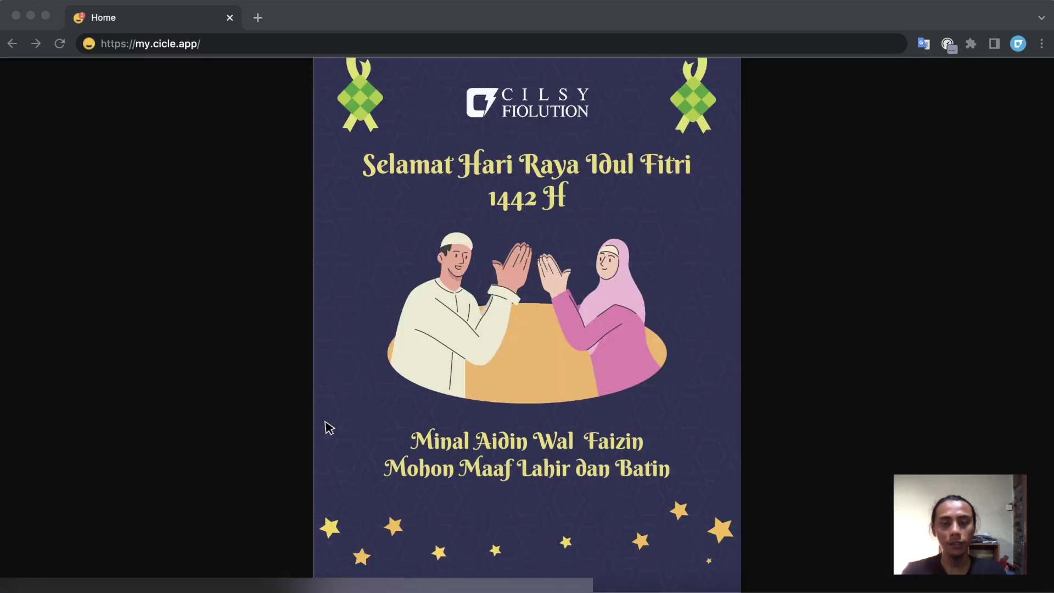
pyautogui.press('Escape')
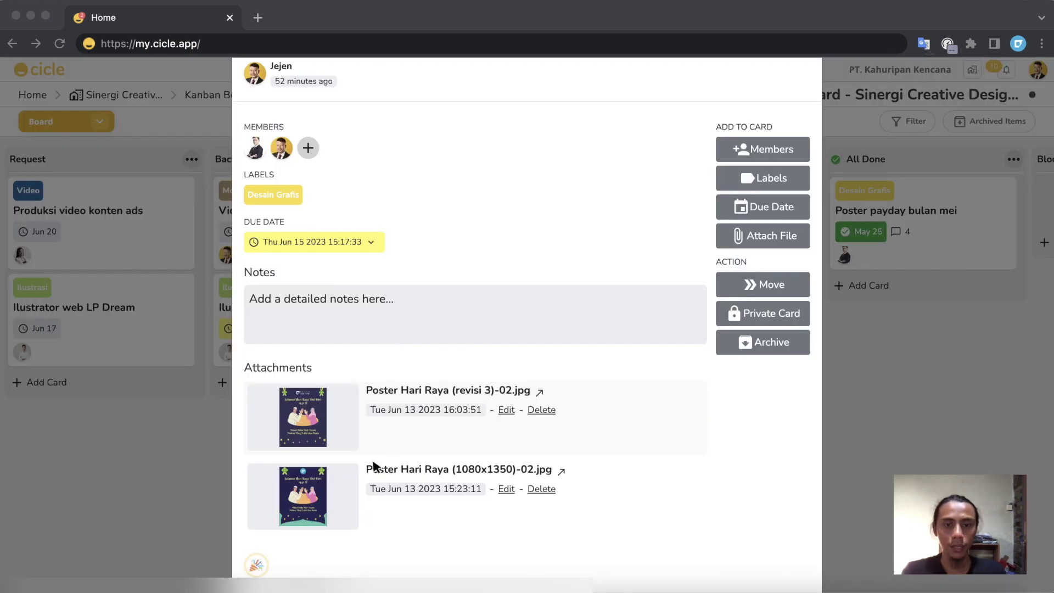
pyautogui.scroll(-2, 369, 468)
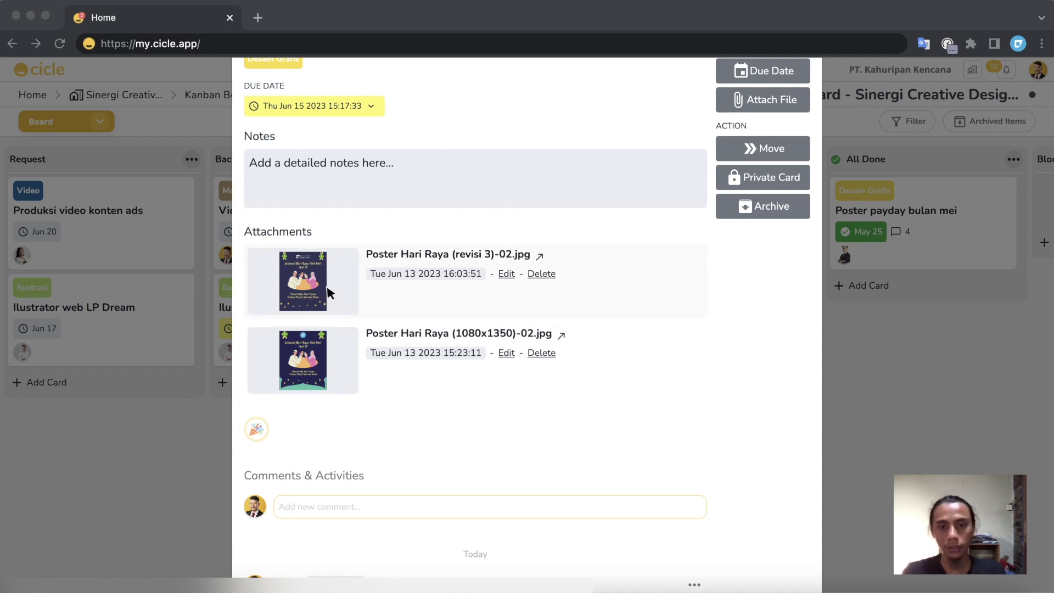
pyautogui.click(301, 273)
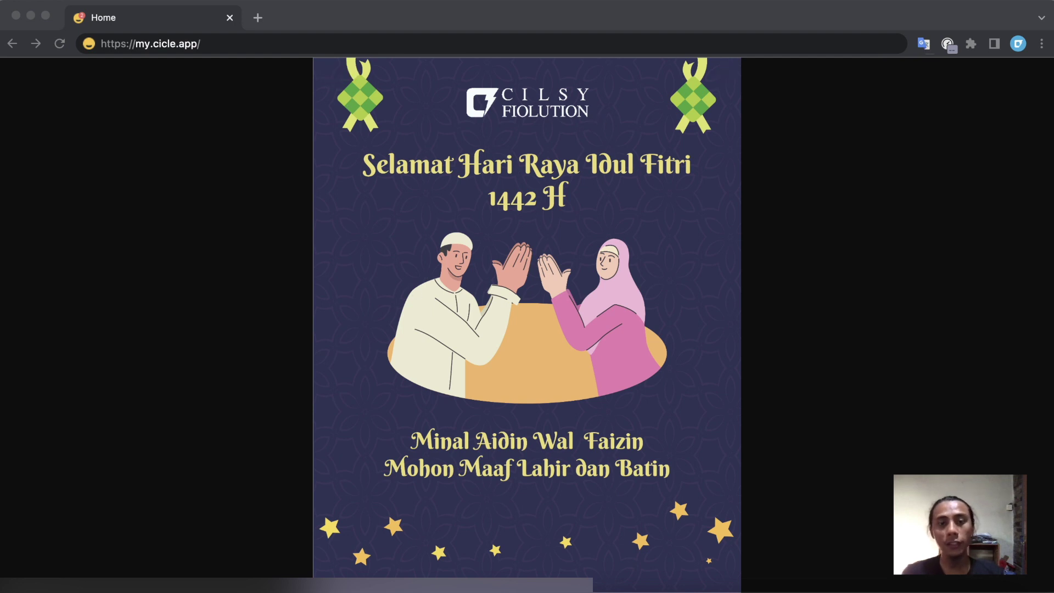
pyautogui.click(406, 17)
pyautogui.scroll(4, 641, 200)
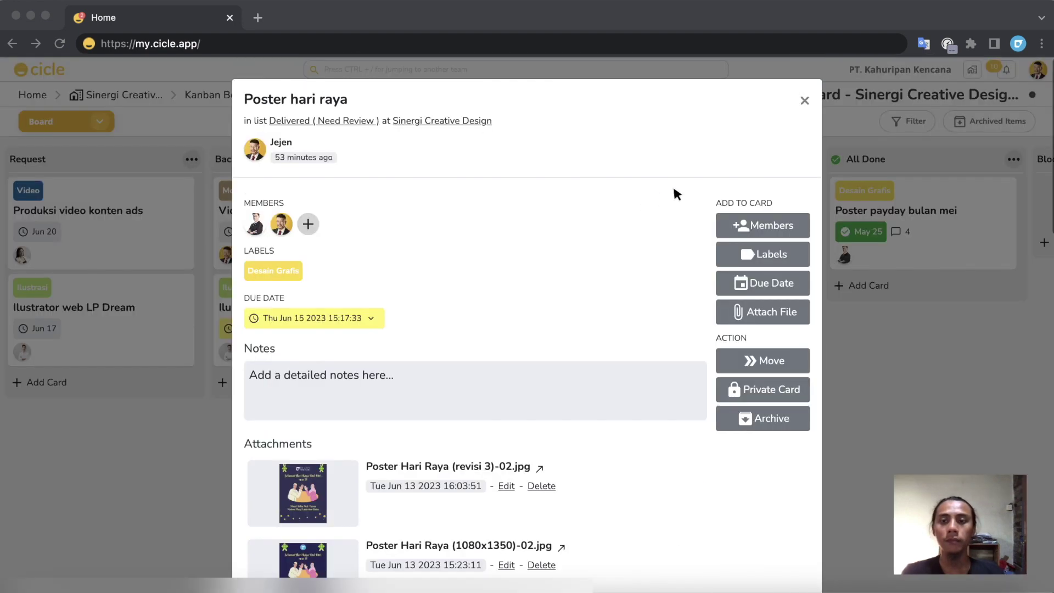
pyautogui.click(805, 100)
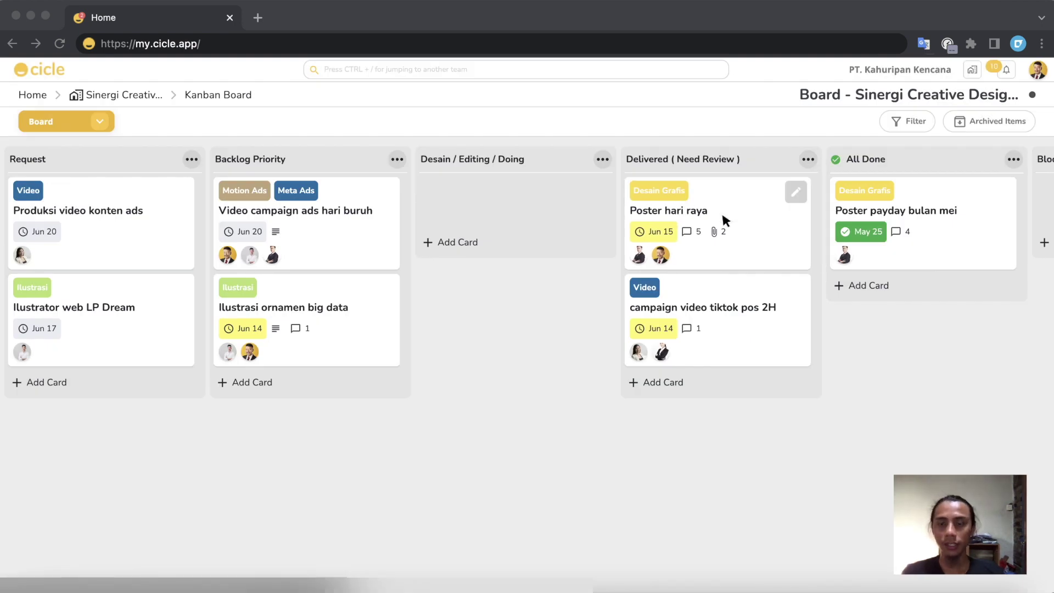
# Step: Move the "Poster hari raya" card from Delivered ( Need Review ) to the top of the All Done list
pyautogui.moveTo(722, 216); pyautogui.dragTo(920, 223)
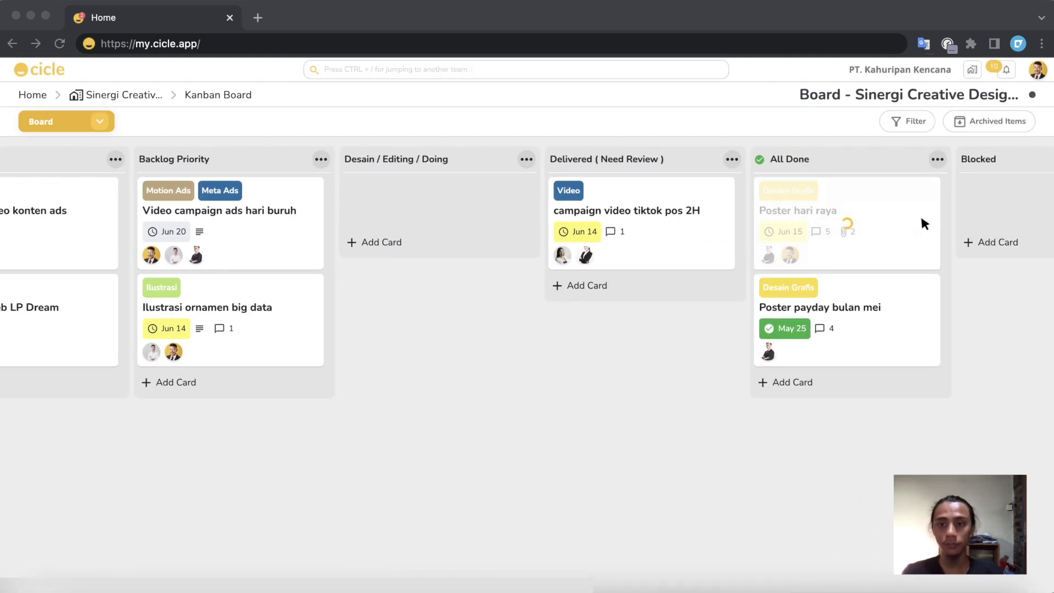
pyautogui.click(677, 227)
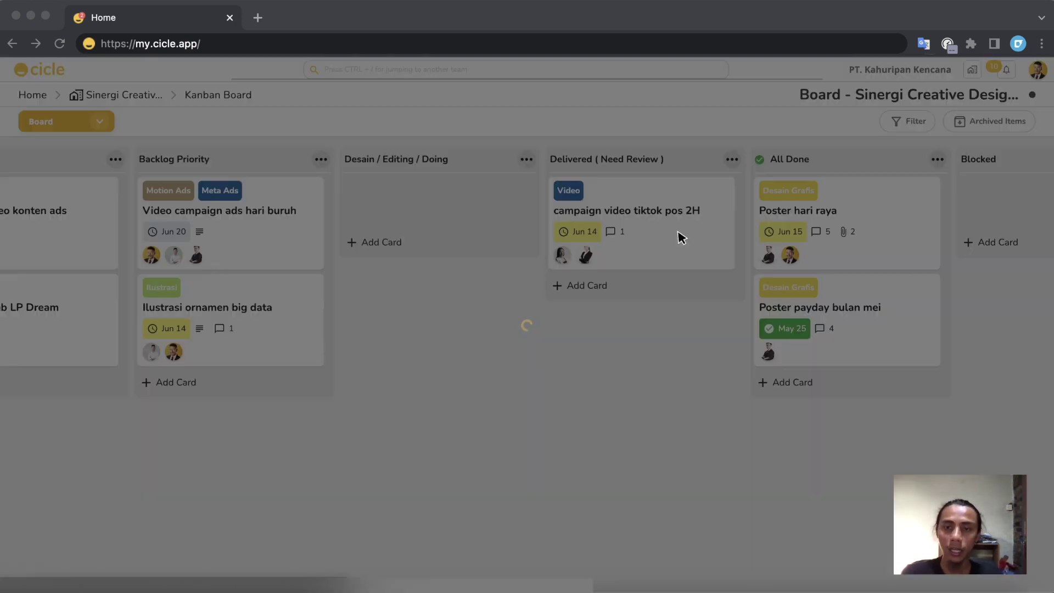
pyautogui.click(803, 101)
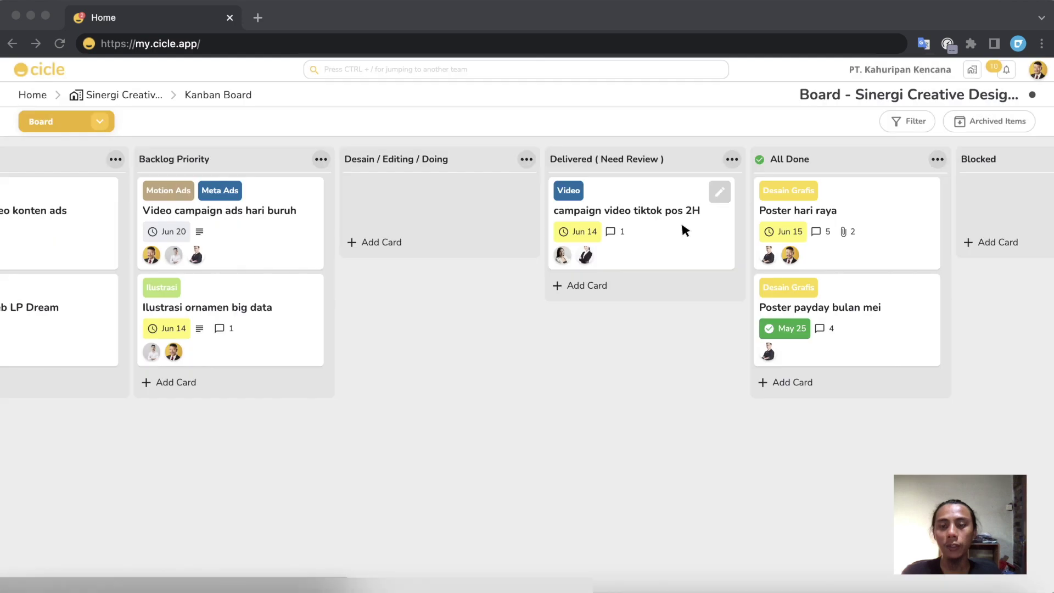
# Step: Open the "Poster hari raya" card in All Done, check its due date and move history, and close it
pyautogui.click(863, 210)
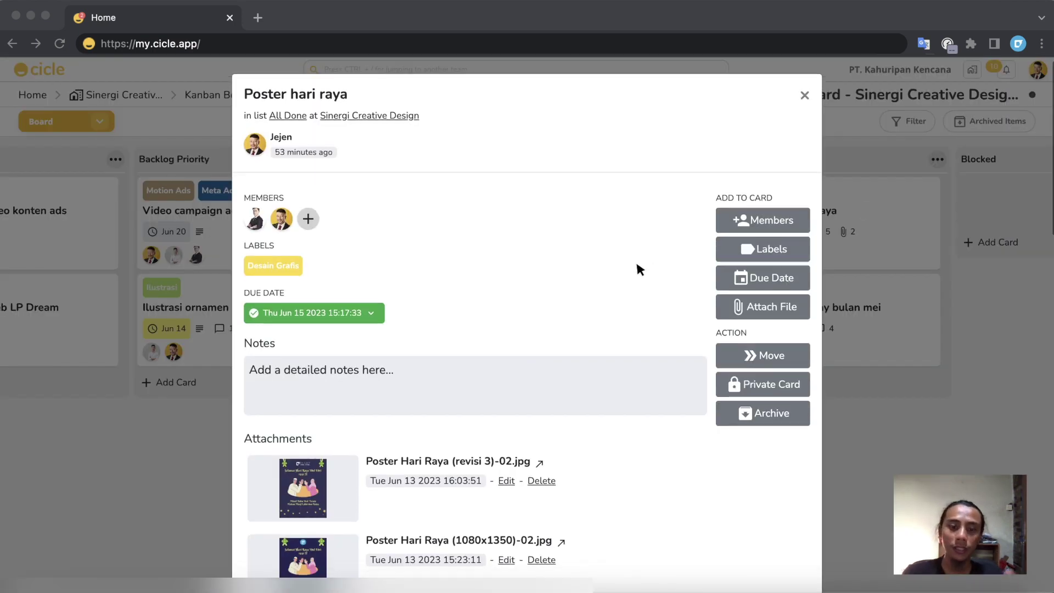
pyautogui.scroll(-10, 637, 267)
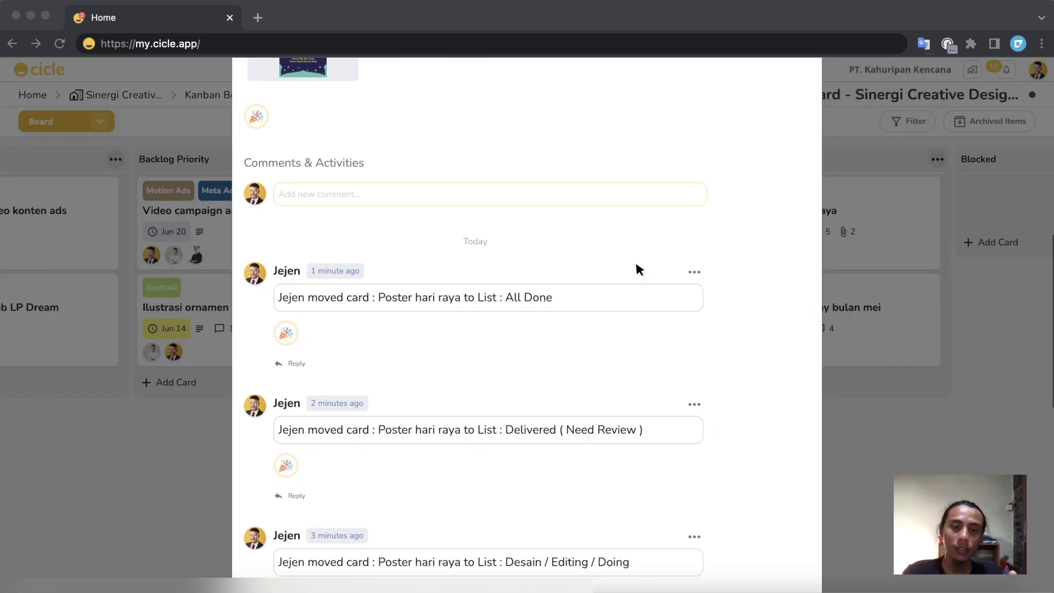
pyautogui.click(939, 226)
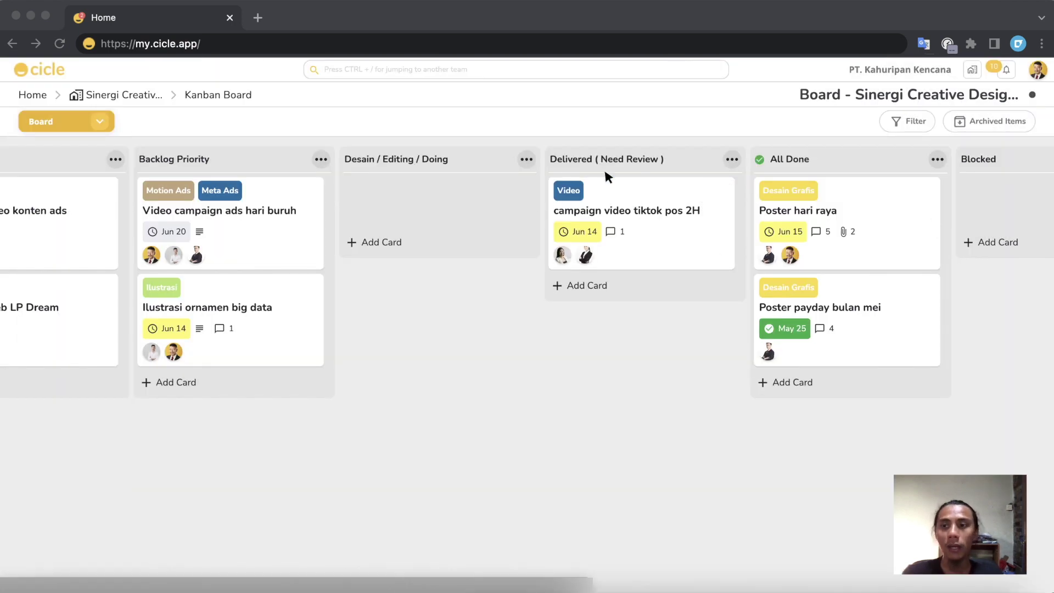
# Step: Look over the notifications, close them and return to the board's Request list
pyautogui.click(1006, 69)
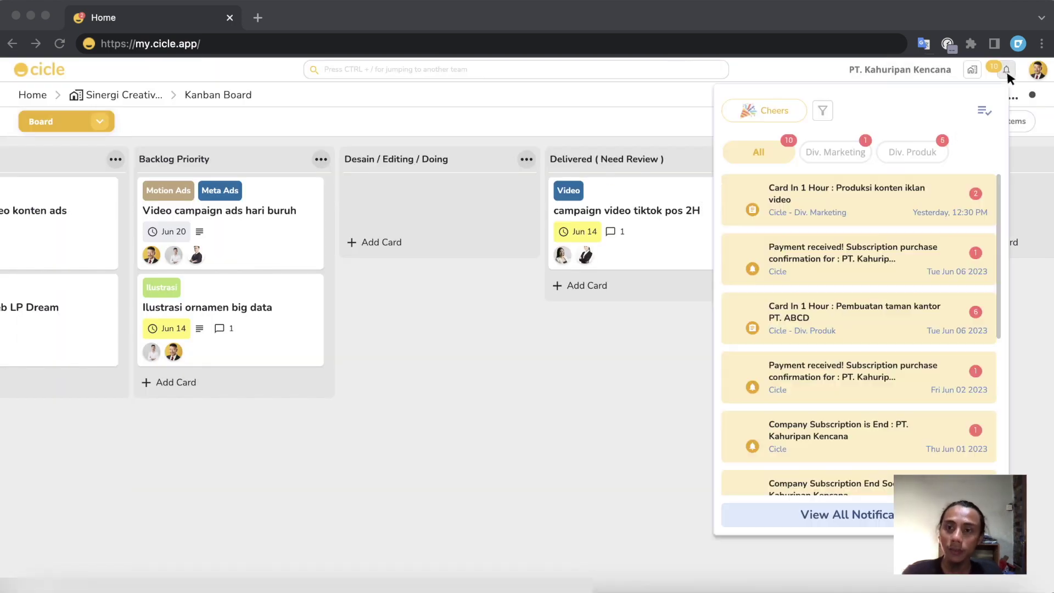
pyautogui.click(621, 270)
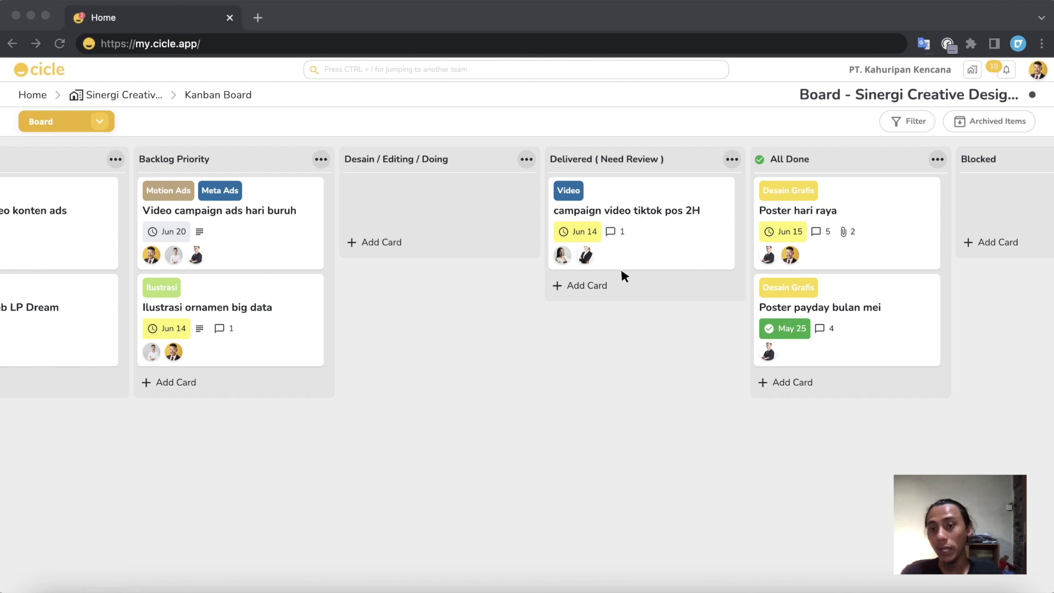
pyautogui.hscroll(-3, 690, 384)
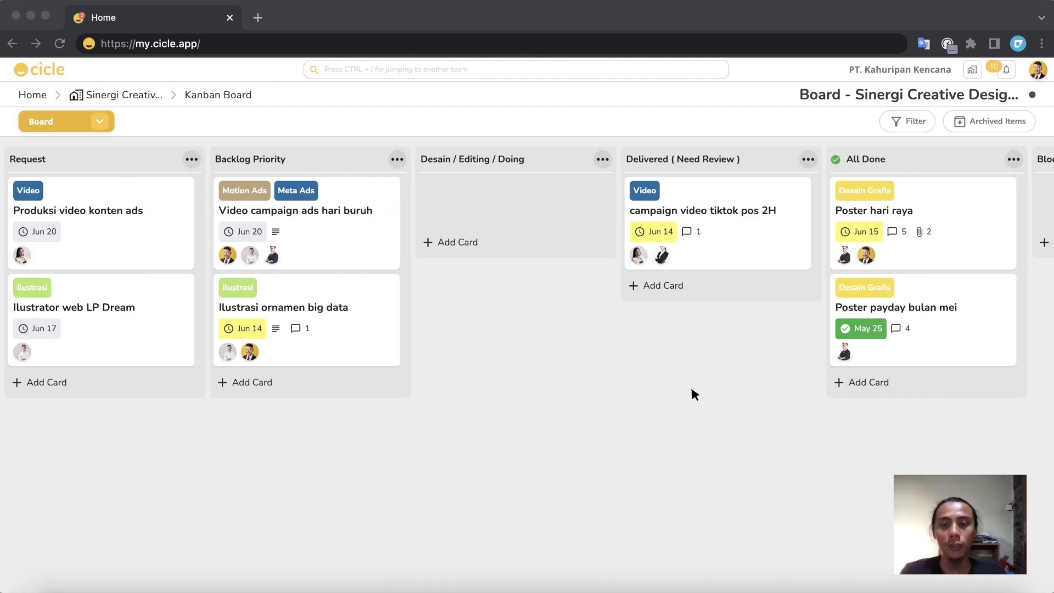